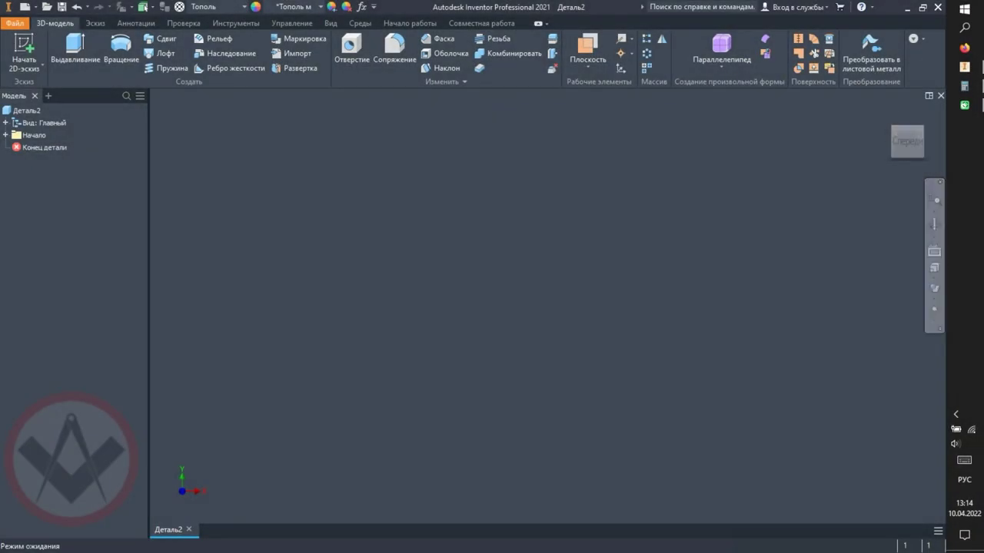
- Sketch a centre rectangle at the origin dimensioned 200 long by 20 high
{"action": "left_click", "coordinate": [24, 47]}
{"action": "left_click", "coordinate": [603, 303]}
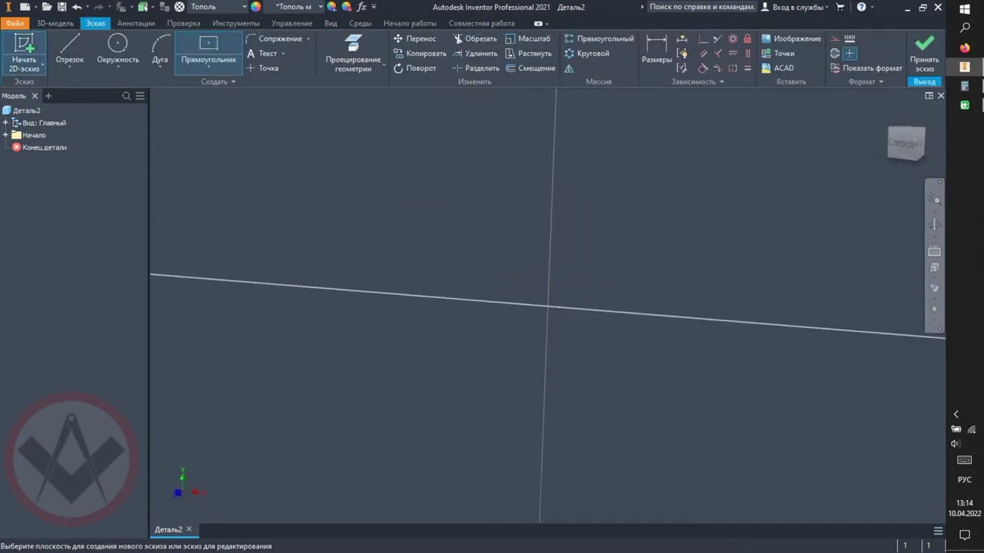
{"action": "left_click", "coordinate": [208, 47]}
{"action": "left_click", "coordinate": [548, 306]}
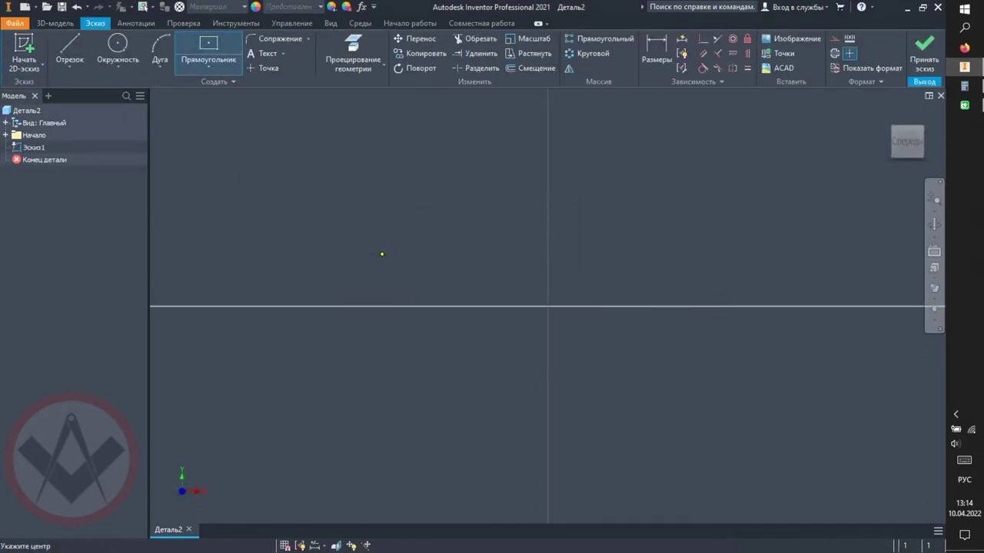
{"action": "left_click", "coordinate": [382, 254]}
{"action": "key", "text": "d"}
{"action": "left_click", "coordinate": [548, 255]}
{"action": "left_click", "coordinate": [548, 236]}
{"action": "type", "text": "200"}
{"action": "key", "text": "Return"}
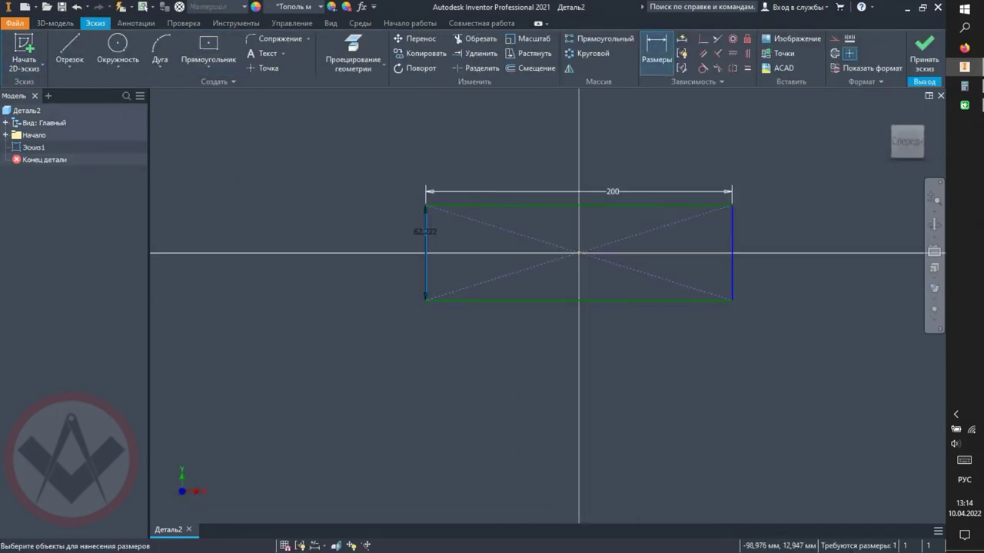
{"action": "left_click", "coordinate": [385, 239]}
{"action": "type", "text": "20"}
{"action": "key", "text": "Return"}
- Extrude the rectangle 2 mm in the flipped direction to form the plank
{"action": "left_click", "coordinate": [925, 54]}
{"action": "left_click", "coordinate": [74, 54]}
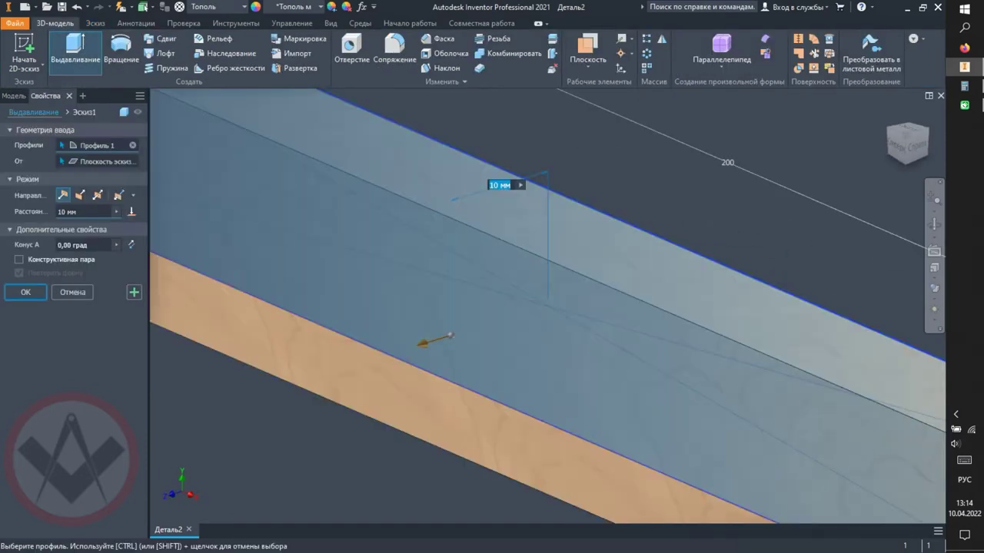
{"action": "type", "text": "2"}
{"action": "left_click", "coordinate": [97, 195]}
{"action": "key", "text": "Return"}
{"action": "left_click", "coordinate": [889, 112]}
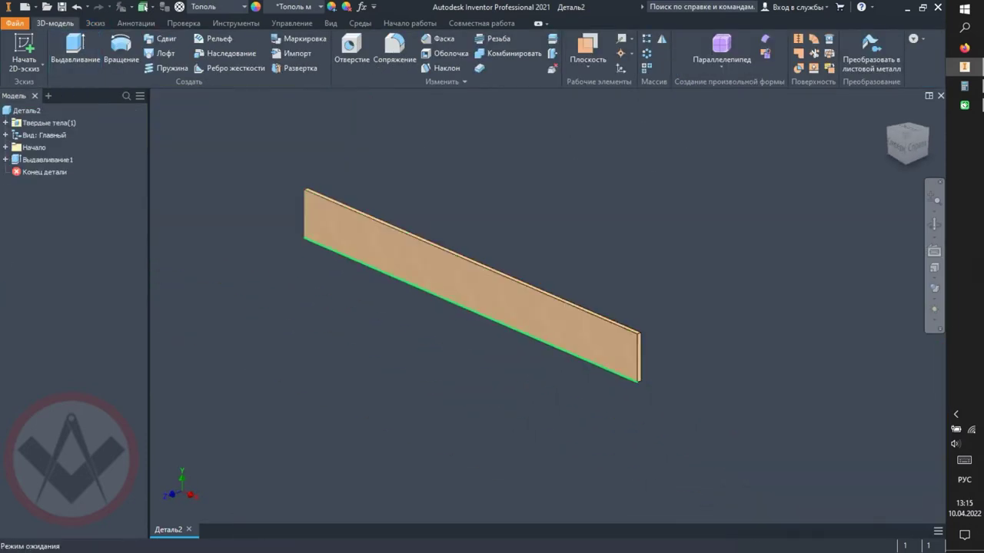
- Sketch a vertical line across the centre of the plank's front face
{"action": "left_click", "coordinate": [897, 144]}
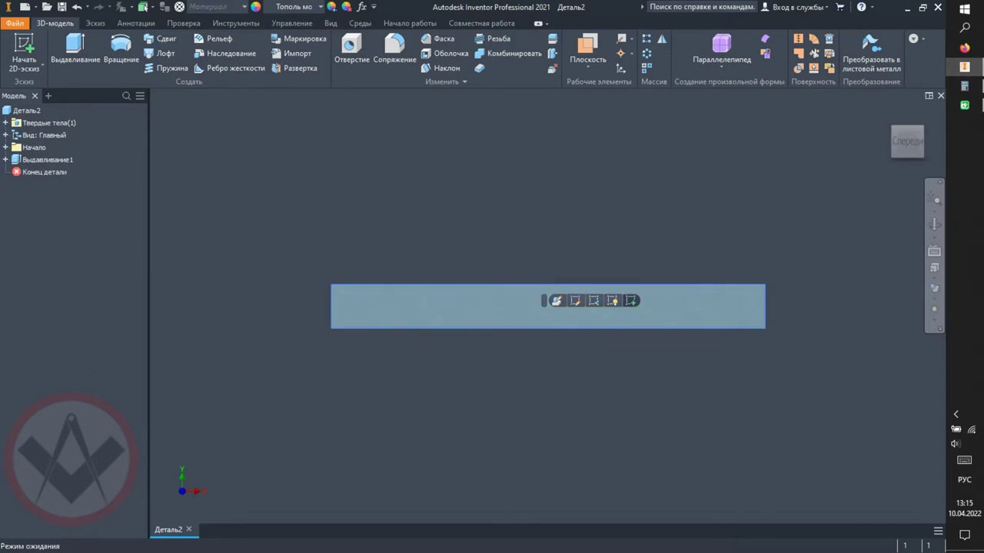
{"action": "left_click", "coordinate": [558, 301]}
{"action": "key", "text": "l"}
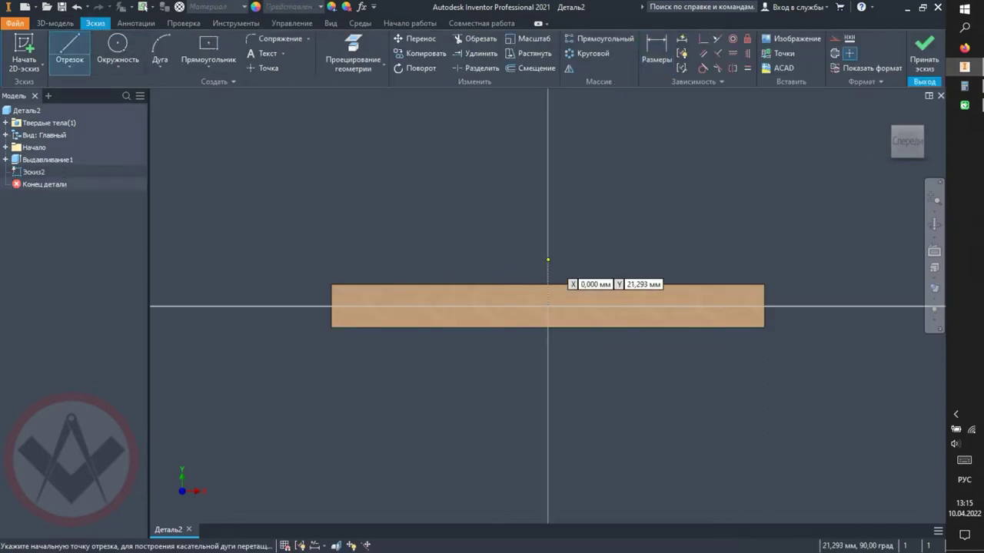
{"action": "left_click", "coordinate": [548, 262]}
{"action": "left_click", "coordinate": [548, 351]}
{"action": "key", "text": "Escape"}
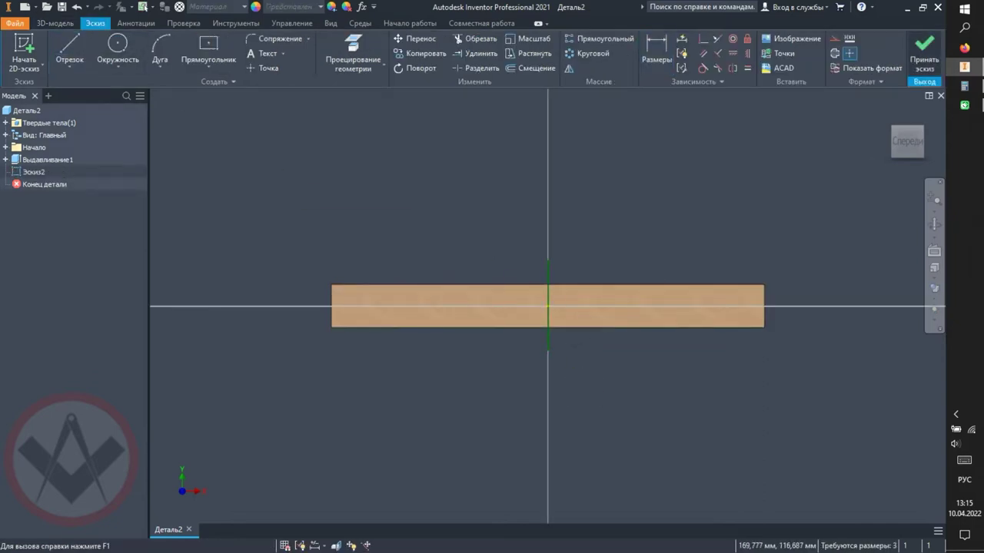
{"action": "left_click", "coordinate": [925, 52]}
- Part Bend the plank symmetrically about the centre line with radius 100
{"action": "left_click", "coordinate": [446, 82]}
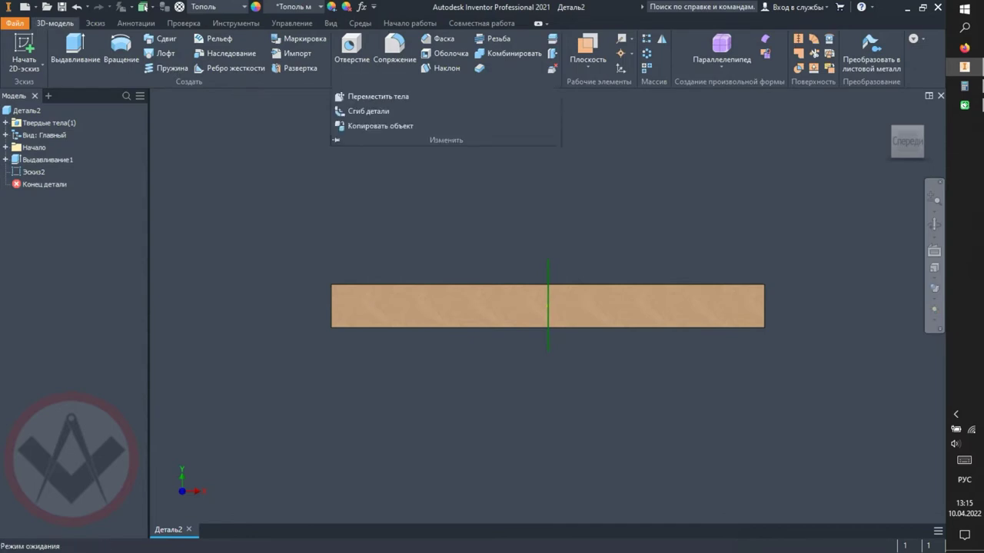
{"action": "left_click", "coordinate": [368, 110]}
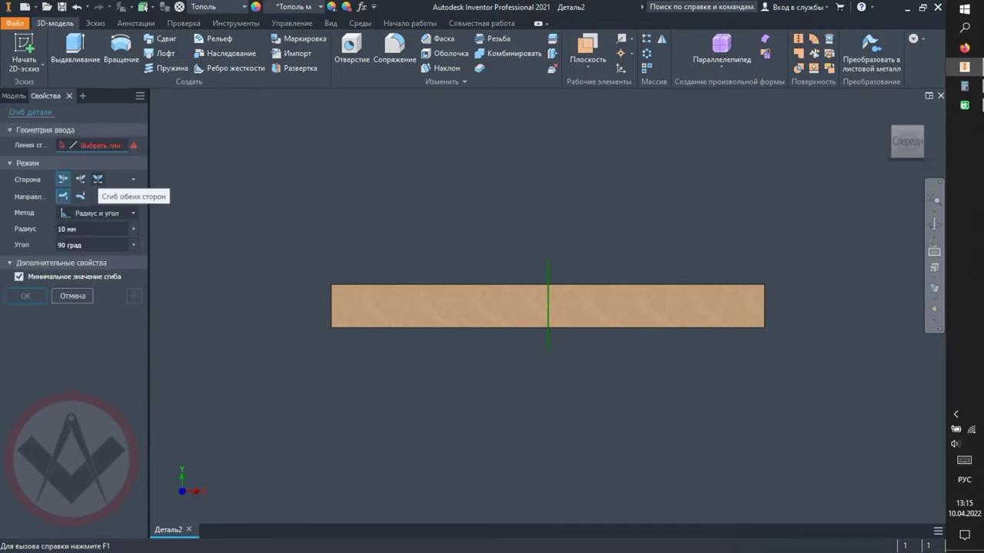
{"action": "left_click", "coordinate": [98, 179]}
{"action": "left_click", "coordinate": [548, 307]}
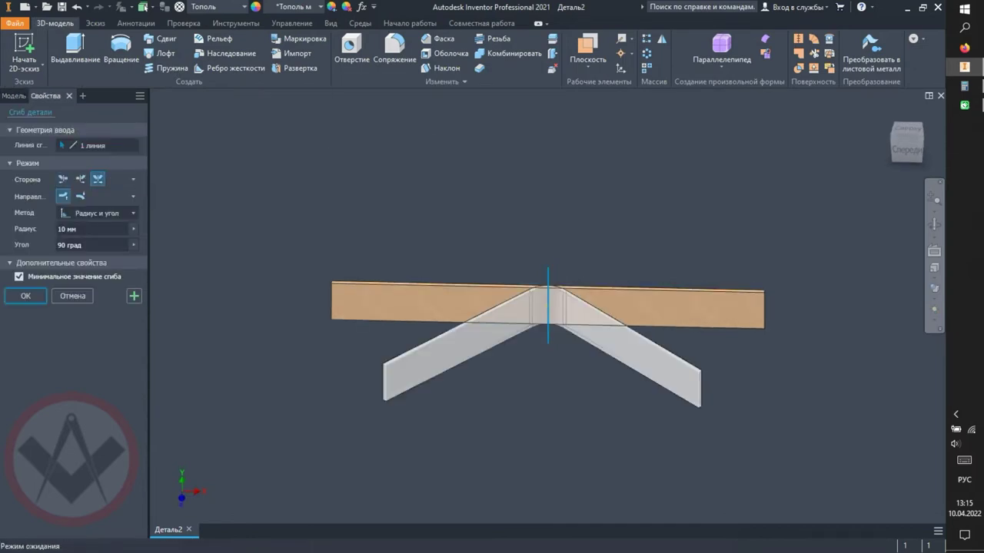
{"action": "left_click", "coordinate": [73, 229]}
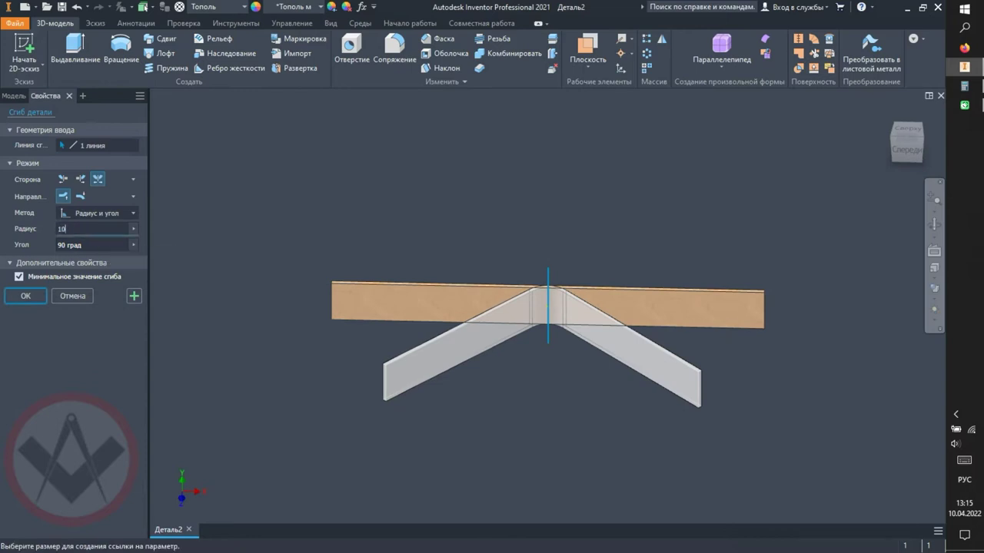
{"action": "type", "text": "0"}
{"action": "key", "text": "Return"}
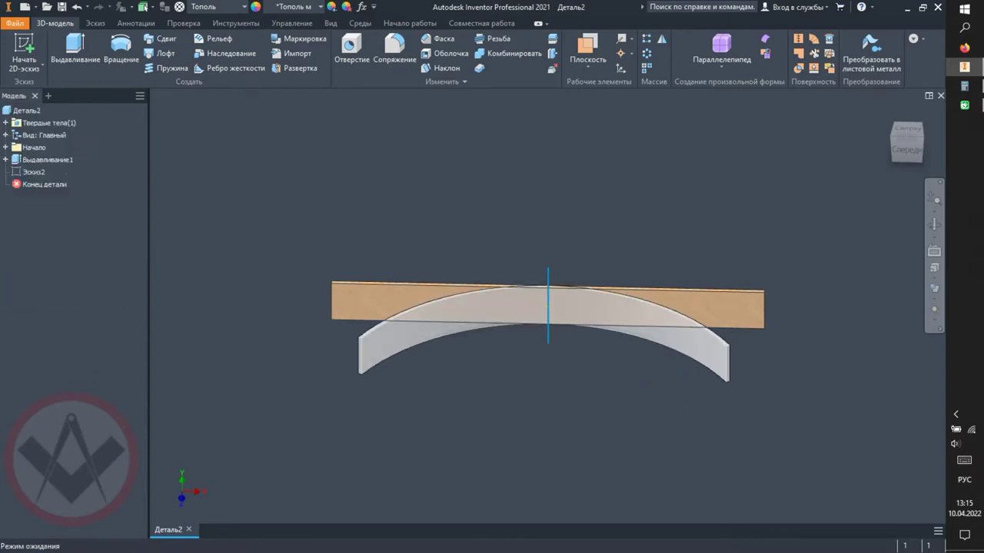
{"action": "middle_click_drag", "start_coordinate": [507, 307], "coordinate": [538, 338], "text": "shift"}
- Measure the radius of the bent plank's outer and inner arc edges
{"action": "right_click", "coordinate": [634, 223]}
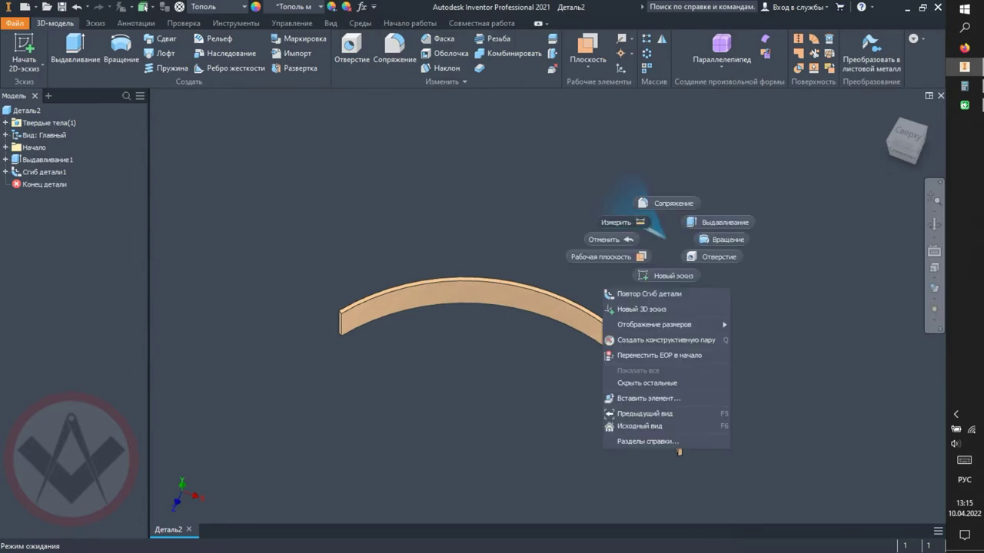
{"action": "left_click", "coordinate": [589, 215]}
{"action": "left_click", "coordinate": [565, 292]}
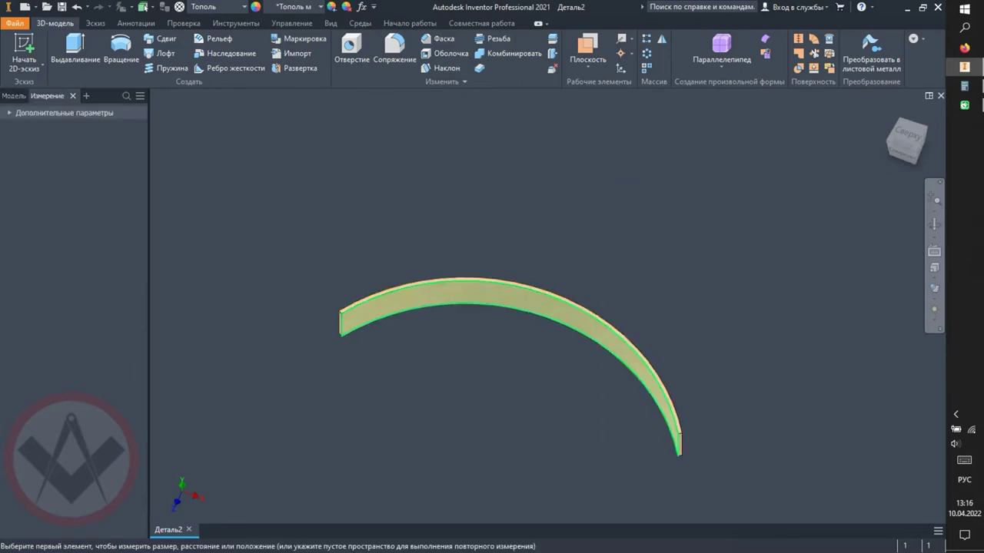
{"action": "left_click", "coordinate": [561, 298]}
{"action": "key", "text": "Escape"}
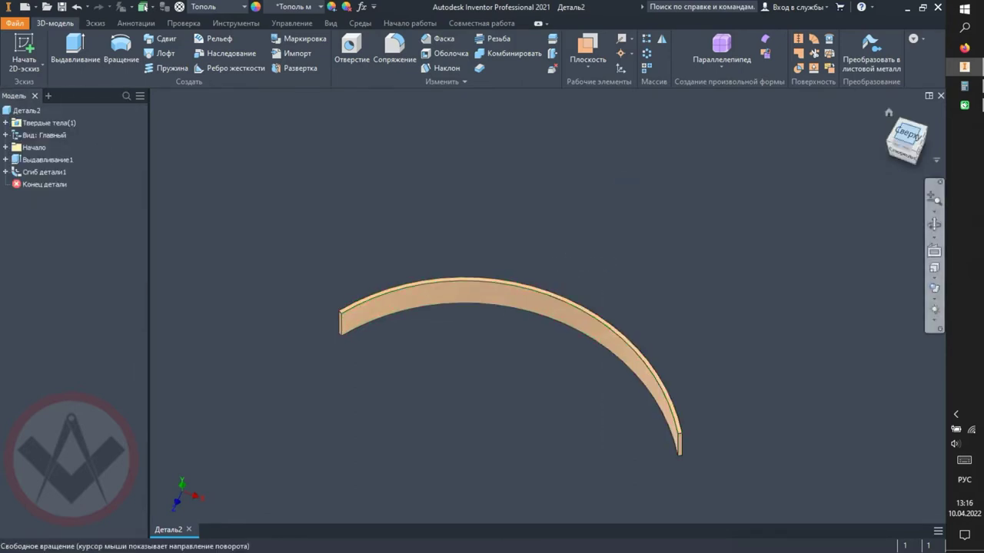
- Sketch a 200-diameter circle on the XZ plane below the arc
{"action": "left_click", "coordinate": [907, 134]}
{"action": "left_click", "coordinate": [7, 147]}
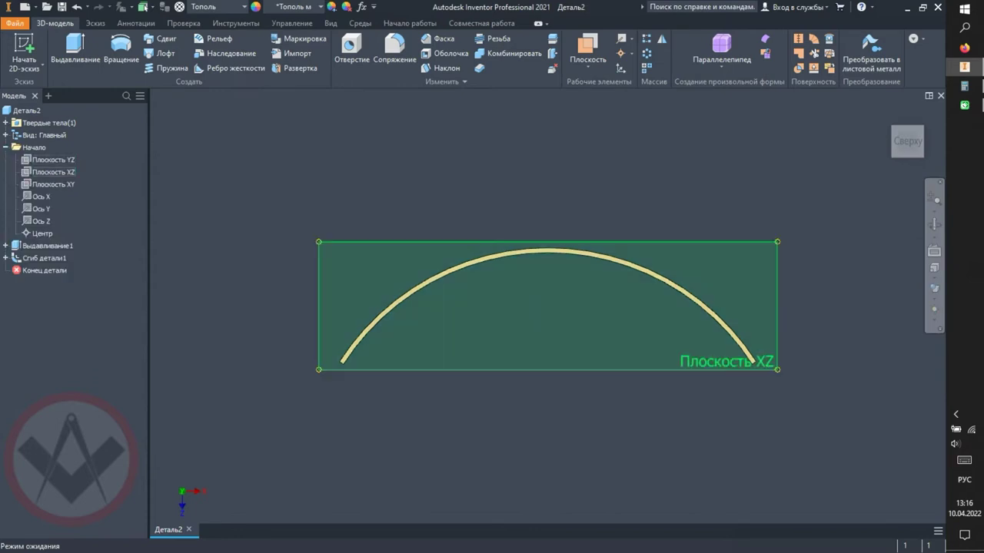
{"action": "left_click", "coordinate": [53, 171]}
{"action": "left_click", "coordinate": [565, 298]}
{"action": "scroll", "coordinate": [376, 124], "scroll_direction": "down", "scroll_amount": 5}
{"action": "left_click", "coordinate": [433, 306]}
{"action": "left_click", "coordinate": [400, 265]}
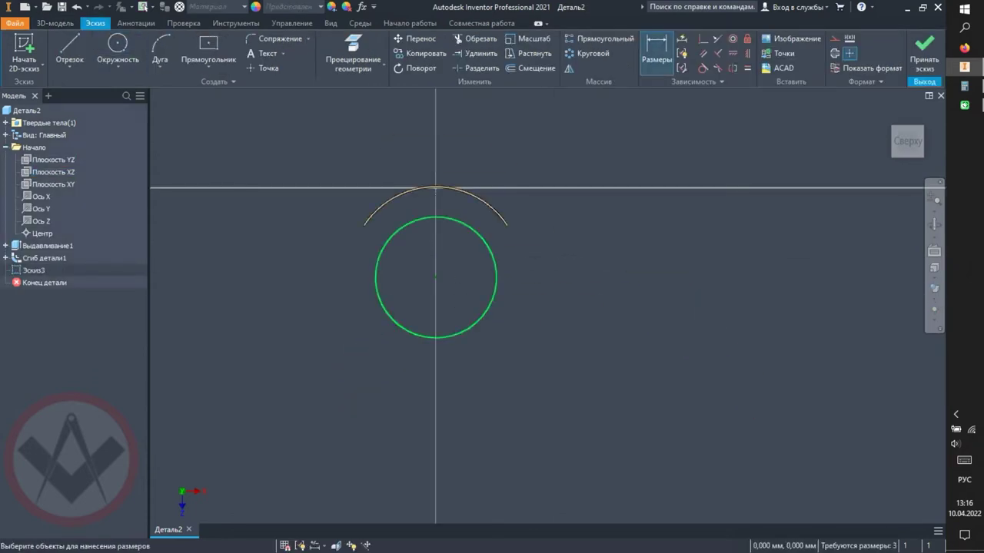
{"action": "left_click", "coordinate": [465, 256]}
{"action": "type", "text": "200"}
{"action": "key", "text": "Return"}
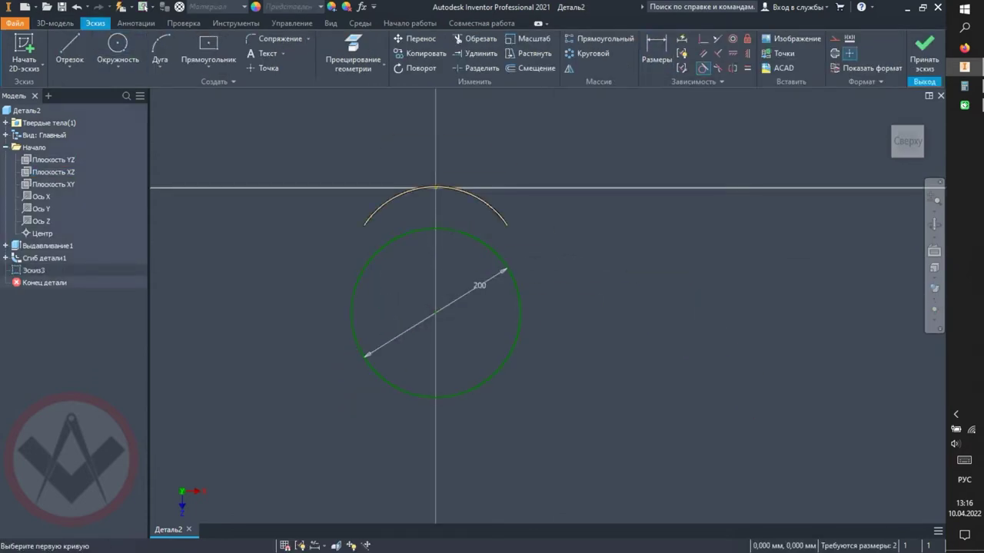
{"action": "left_click", "coordinate": [925, 58]}
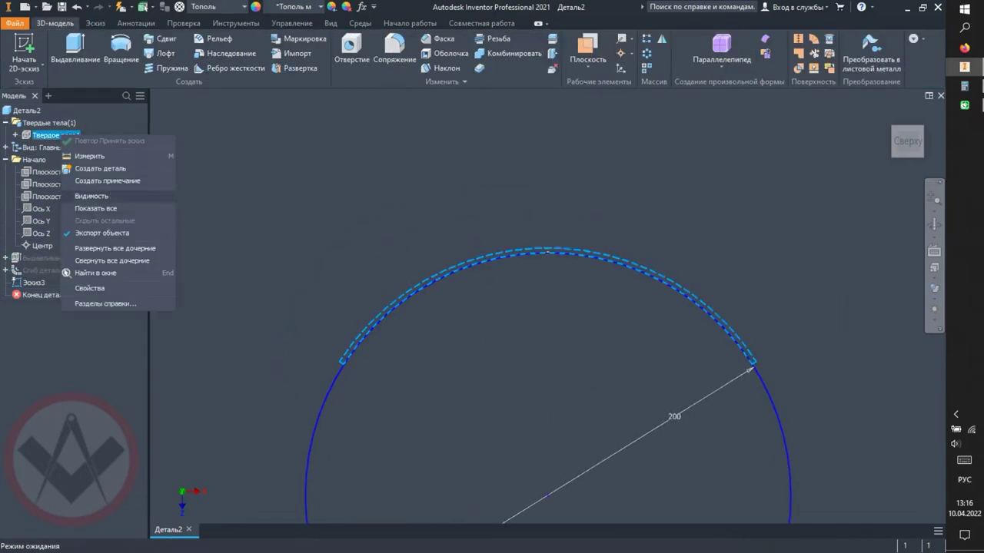
- Copy the circle to the left and dimension the centre spacing to 50
{"action": "left_click", "coordinate": [588, 435]}
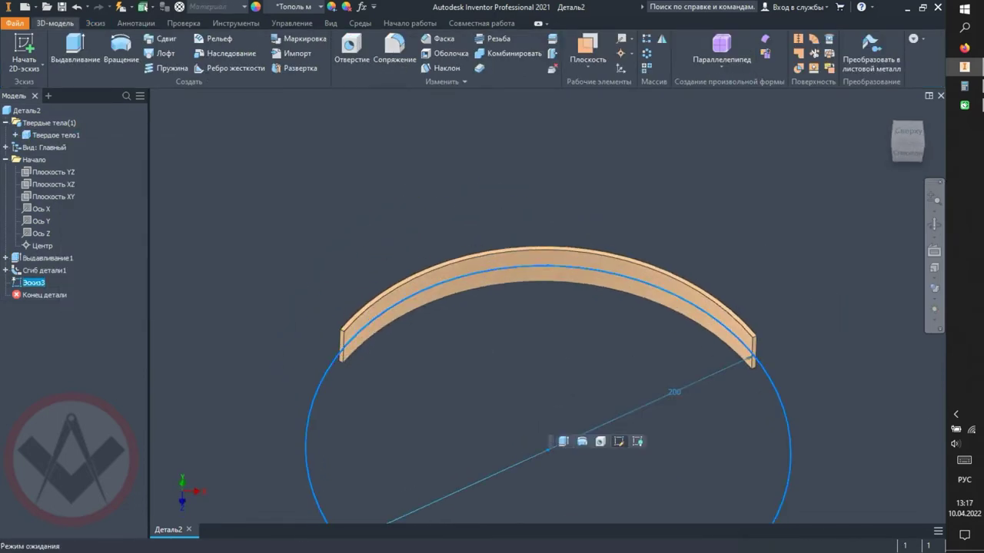
{"action": "left_click", "coordinate": [563, 441]}
{"action": "left_click", "coordinate": [419, 53]}
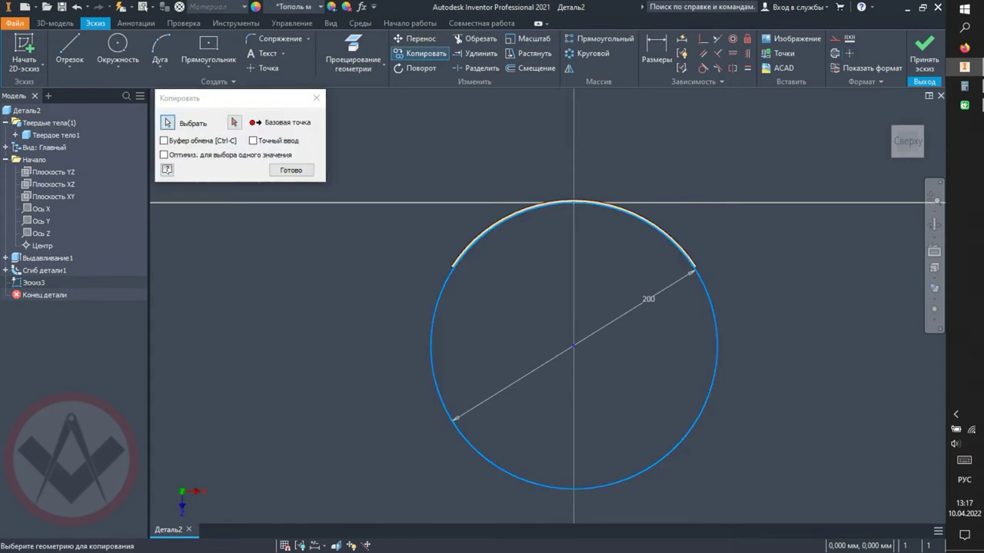
{"action": "left_click", "coordinate": [573, 346]}
{"action": "left_click", "coordinate": [502, 346]}
{"action": "key", "text": "d"}
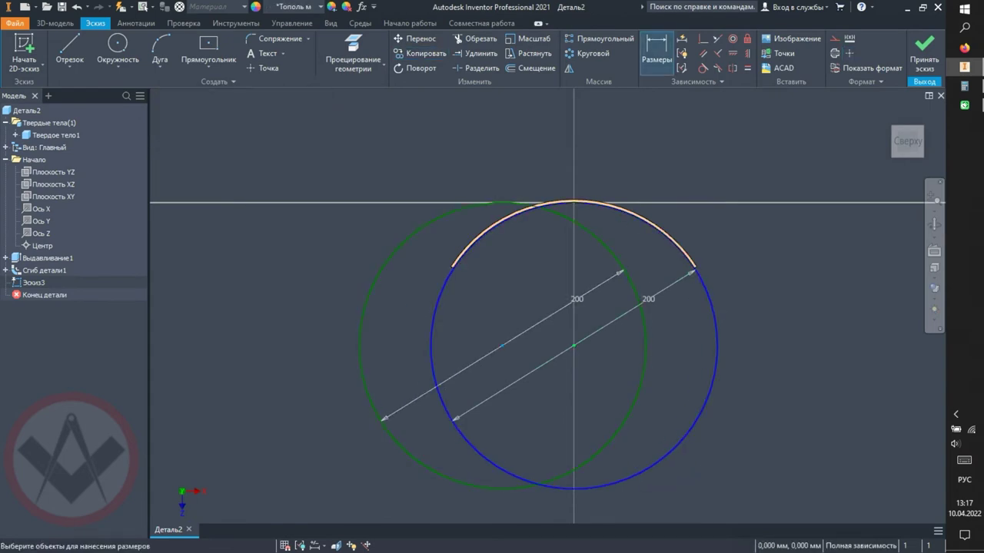
{"action": "left_click", "coordinate": [502, 346]}
{"action": "left_click", "coordinate": [573, 346]}
{"action": "left_click", "coordinate": [538, 379]}
{"action": "type", "text": "50"}
{"action": "key", "text": "Return"}
{"action": "left_click", "coordinate": [924, 54]}
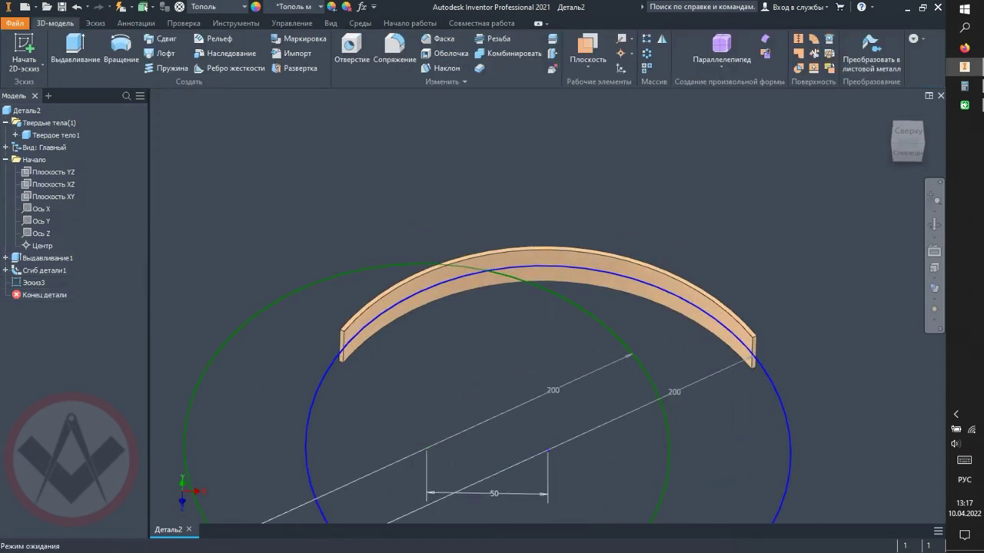
- Add a second vertical line to the bend sketch, 50 mm left of the first
{"action": "double_click", "coordinate": [43, 282]}
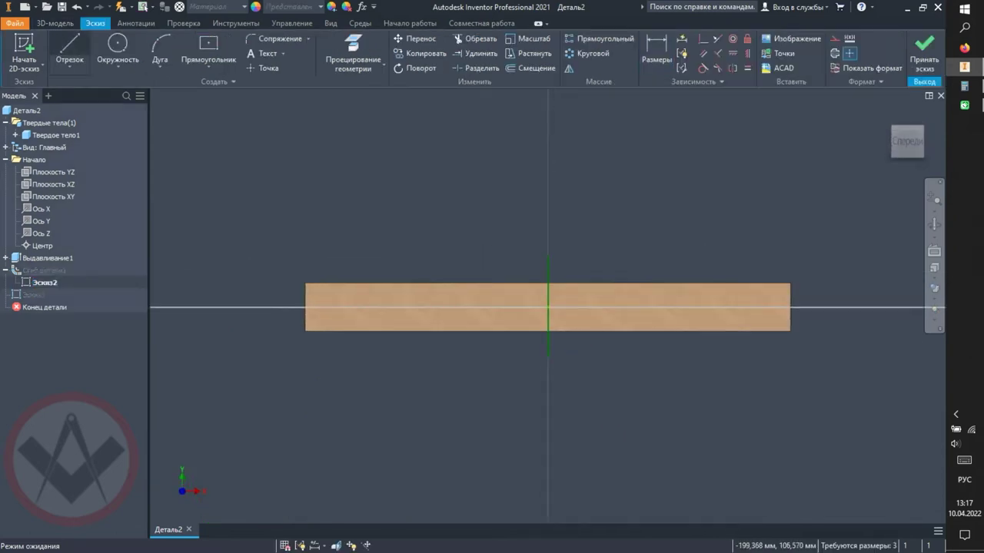
{"action": "left_click", "coordinate": [69, 54]}
{"action": "left_click", "coordinate": [419, 270]}
{"action": "left_click", "coordinate": [422, 373]}
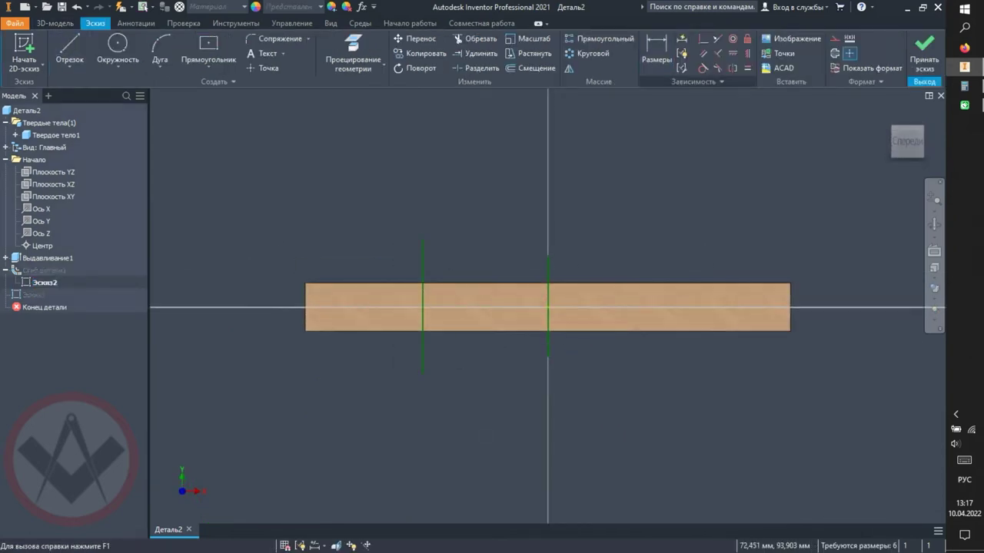
{"action": "key", "text": "d"}
{"action": "left_click", "coordinate": [547, 293]}
{"action": "left_click", "coordinate": [423, 291]}
{"action": "left_click", "coordinate": [494, 263]}
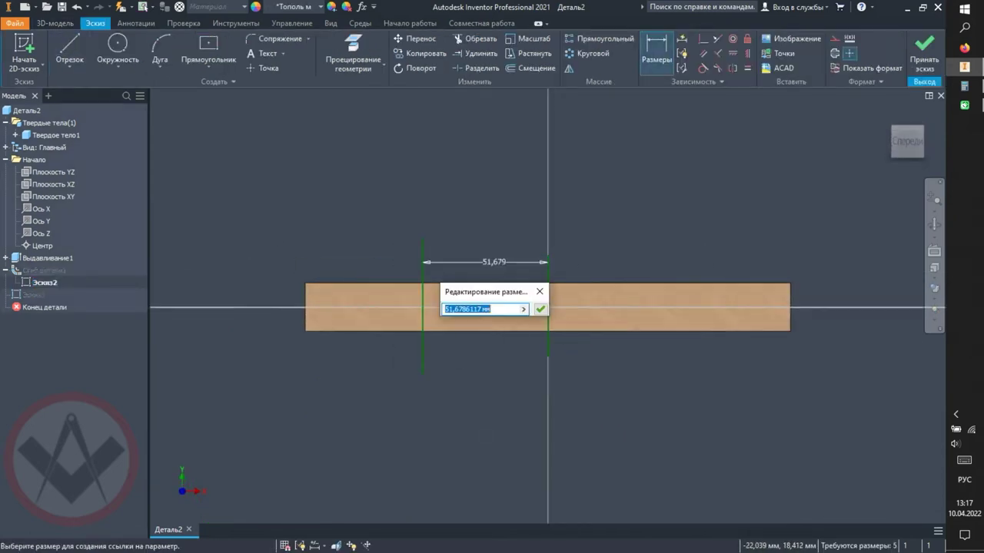
{"action": "key", "text": "Return"}
{"action": "left_click", "coordinate": [924, 53]}
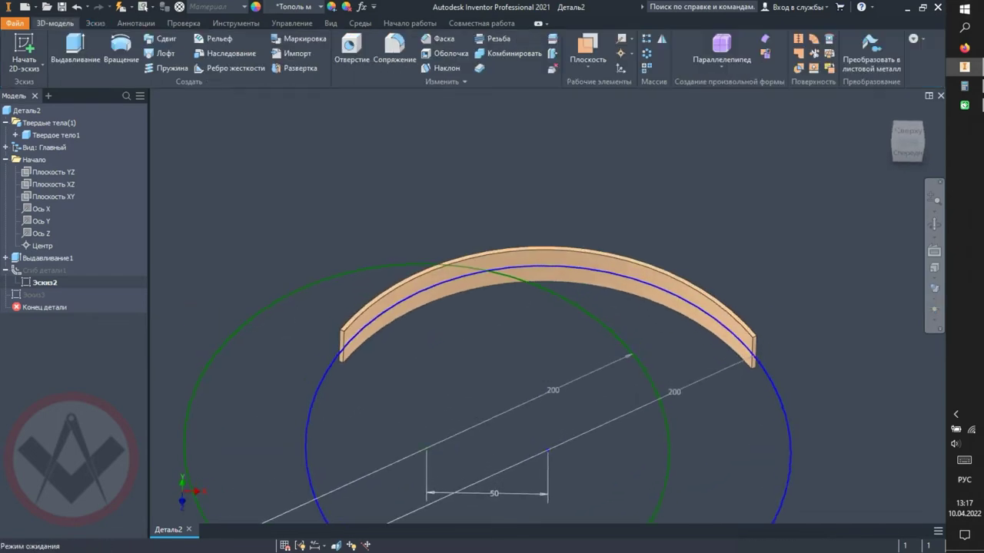
- Redefine Part Bend to use the new left line as its bend line
{"action": "double_click", "coordinate": [43, 271]}
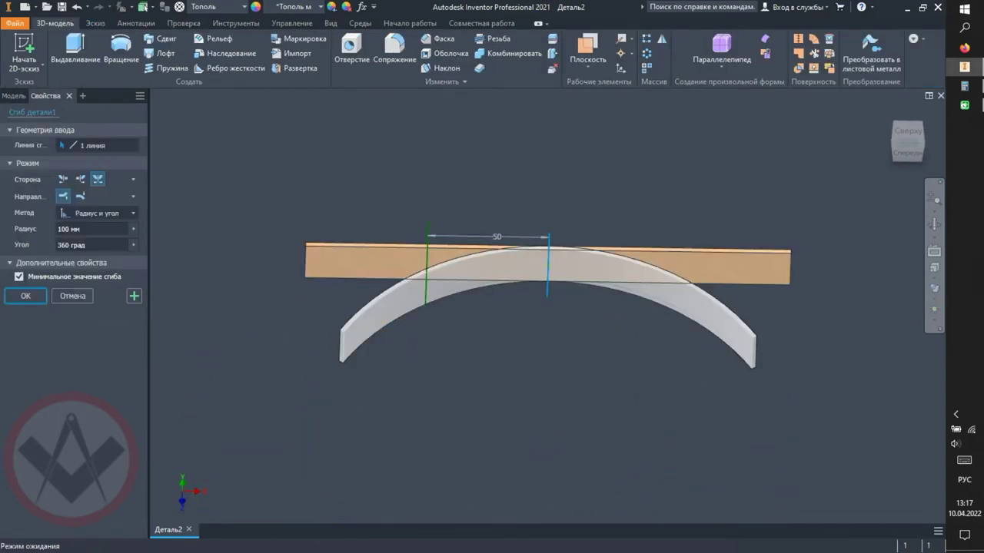
{"action": "left_click", "coordinate": [61, 145]}
{"action": "left_click", "coordinate": [427, 265]}
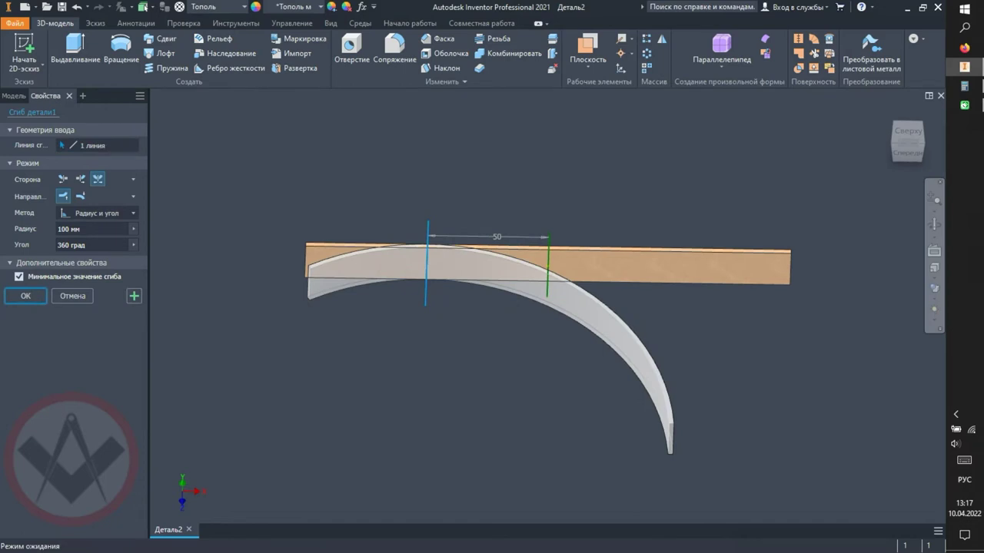
{"action": "key", "text": "Return"}
{"action": "left_click", "coordinate": [907, 139]}
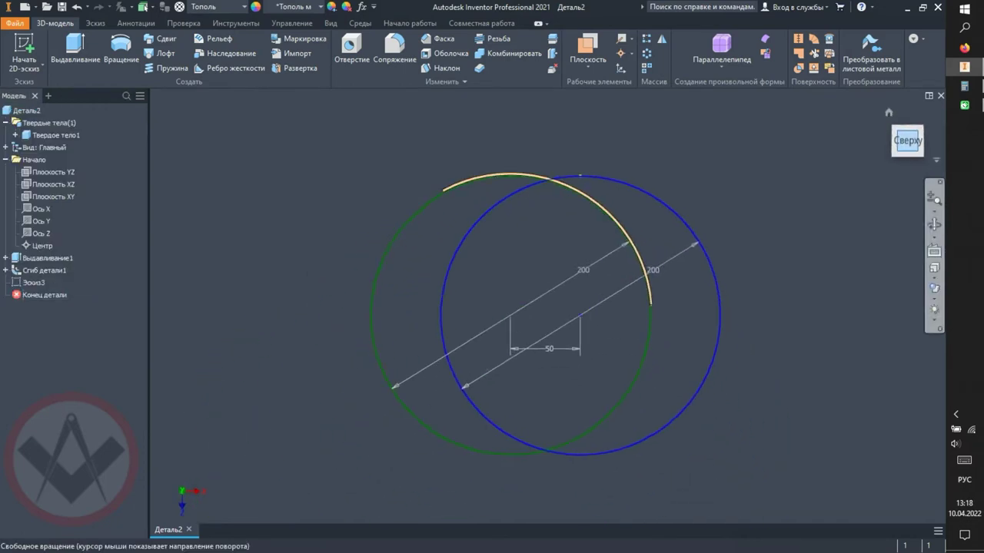
{"action": "scroll", "coordinate": [553, 177], "scroll_direction": "up", "scroll_amount": 3}
{"action": "scroll", "coordinate": [553, 177], "scroll_direction": "up", "scroll_amount": 3}
{"action": "scroll", "coordinate": [501, 199], "scroll_direction": "down", "scroll_amount": 5}
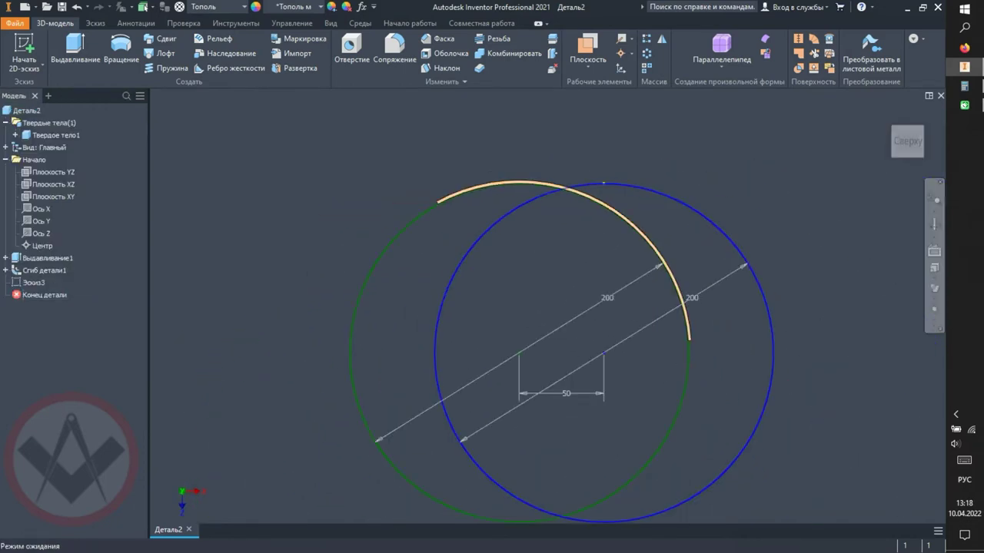
{"action": "middle_click_drag", "start_coordinate": [566, 354], "coordinate": [553, 353]}
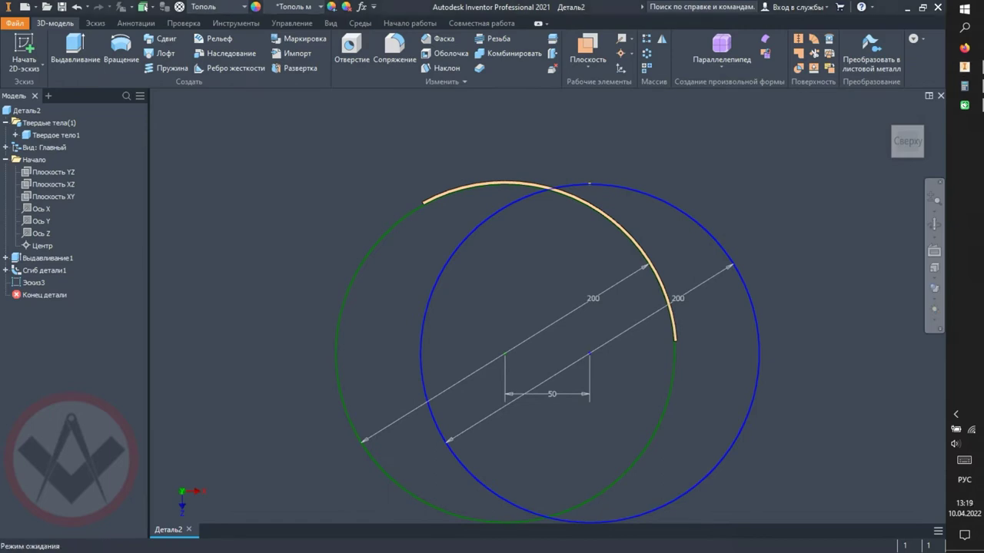
- Copy the bent plank's curved face out as a separate surface object
{"action": "left_click", "coordinate": [445, 81]}
{"action": "left_click", "coordinate": [377, 128]}
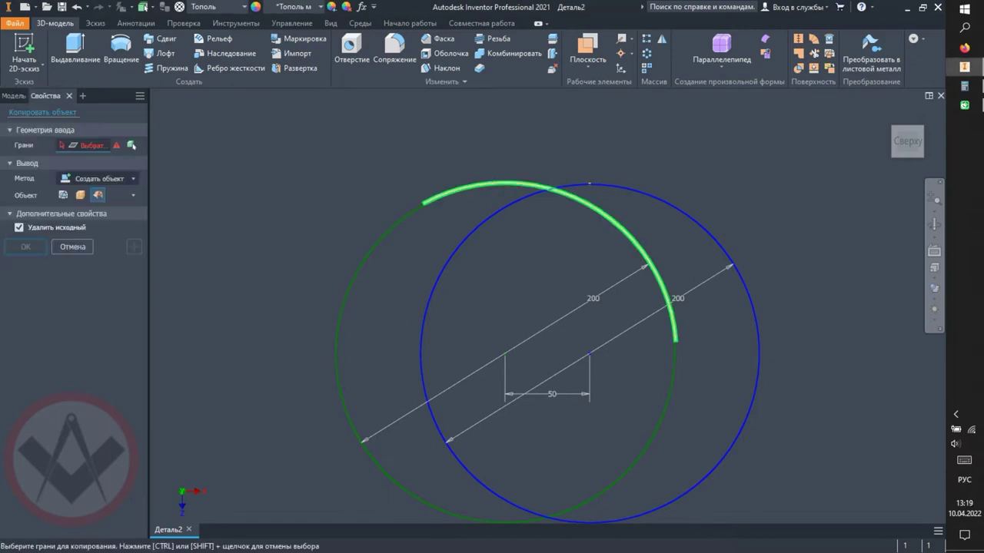
{"action": "left_click", "coordinate": [626, 233]}
{"action": "key", "text": "Return"}
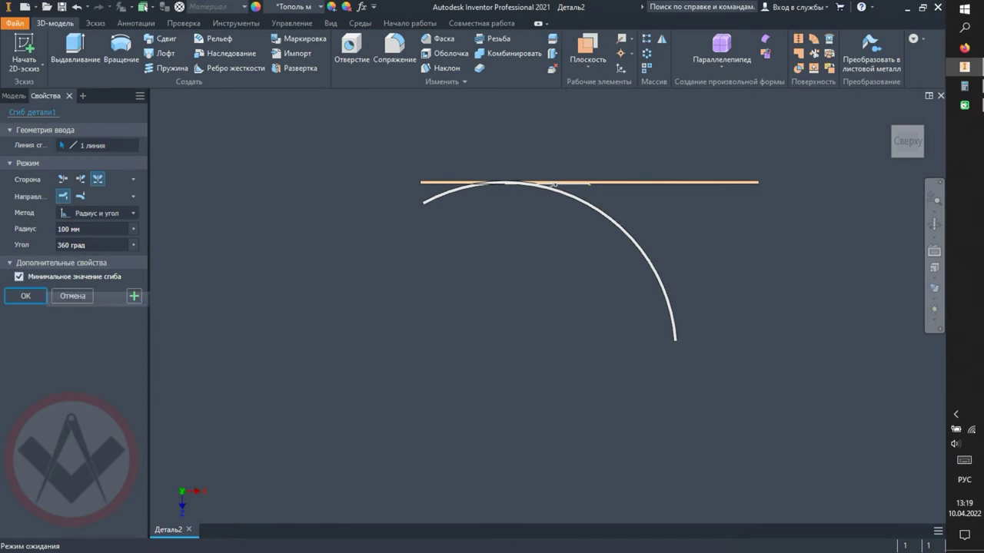
- Change the bend method to Arc Length and Angle with a 200 mm arc length
{"action": "left_click", "coordinate": [98, 212]}
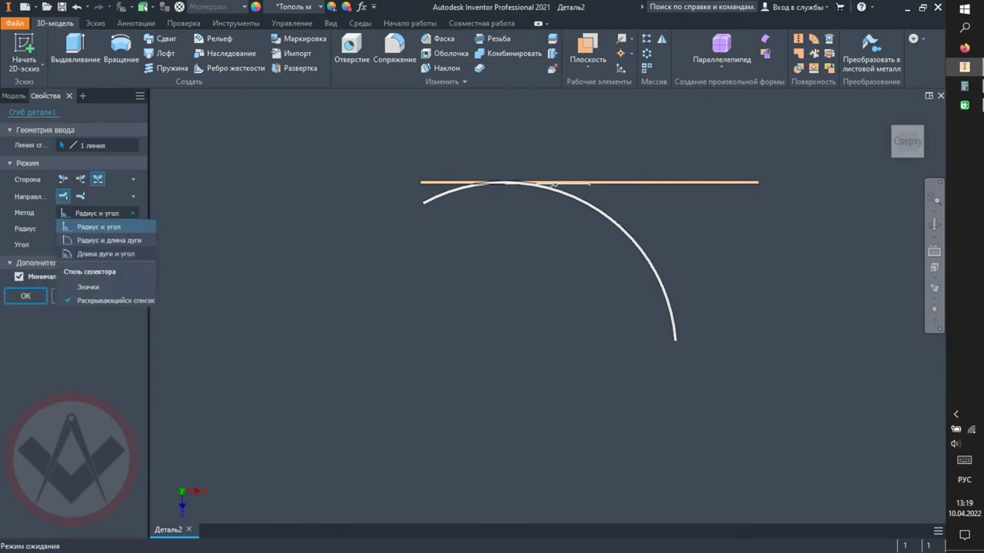
{"action": "left_click", "coordinate": [106, 253]}
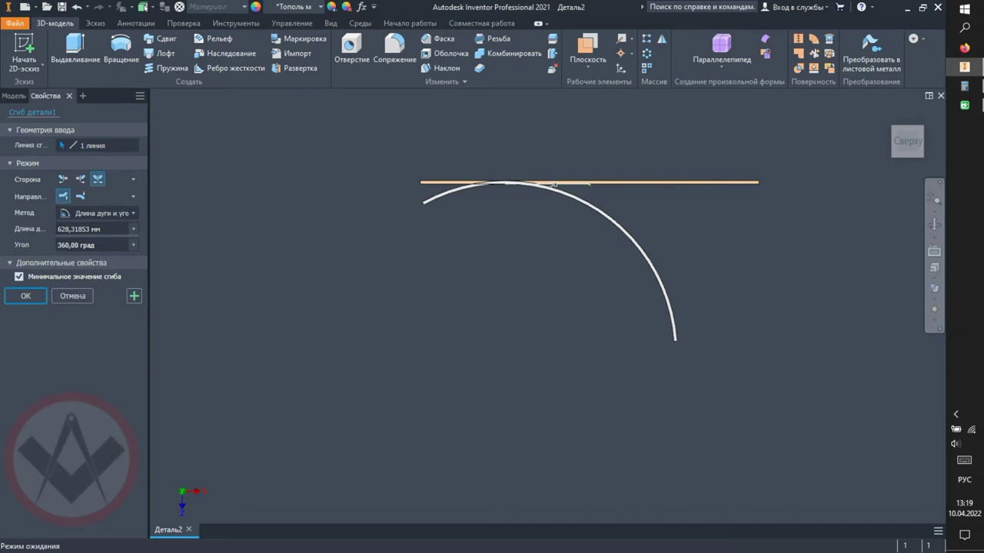
{"action": "left_click", "coordinate": [93, 230]}
{"action": "type", "text": "200"}
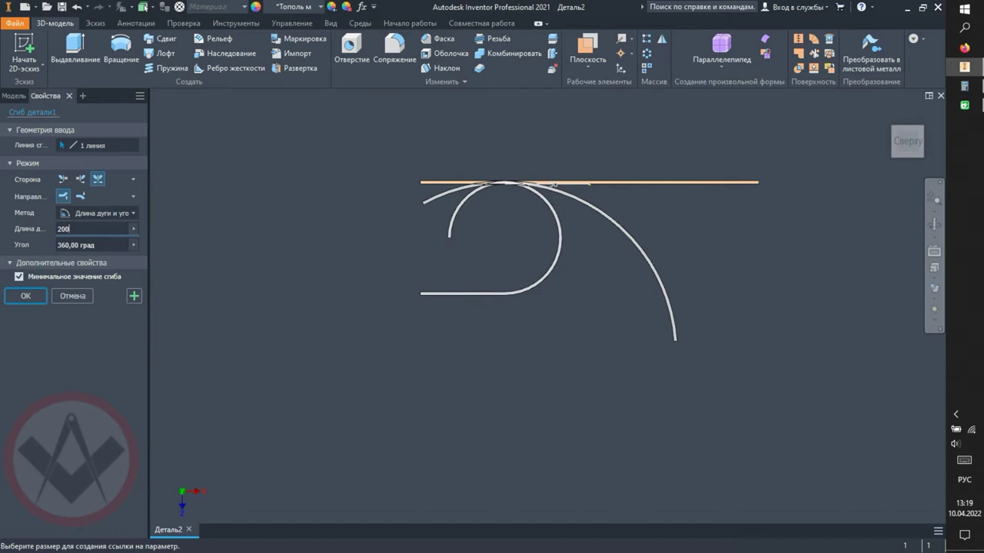
{"action": "key", "text": "Return"}
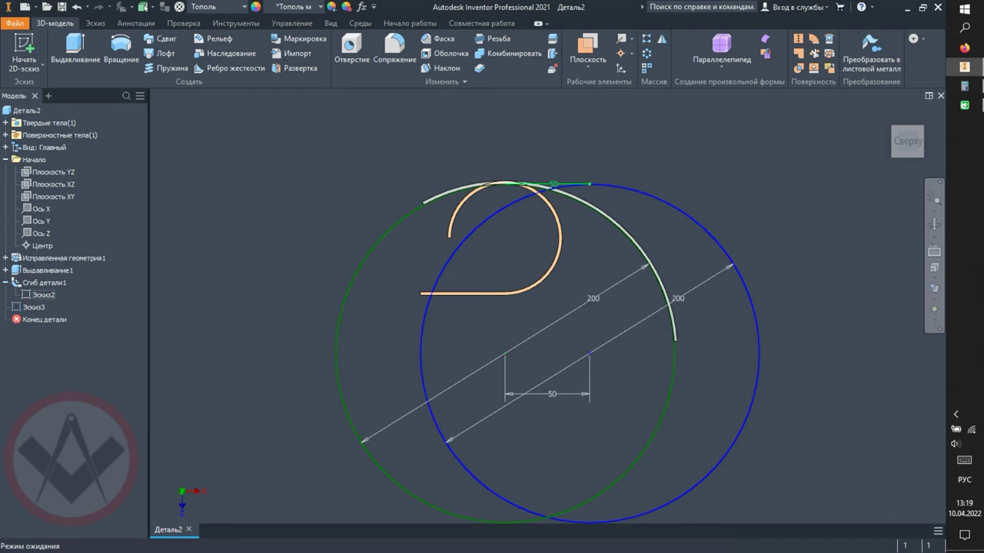
- Switch the bend line to the right sketch line, rolling the plank into a closed ring
{"action": "double_click", "coordinate": [43, 294]}
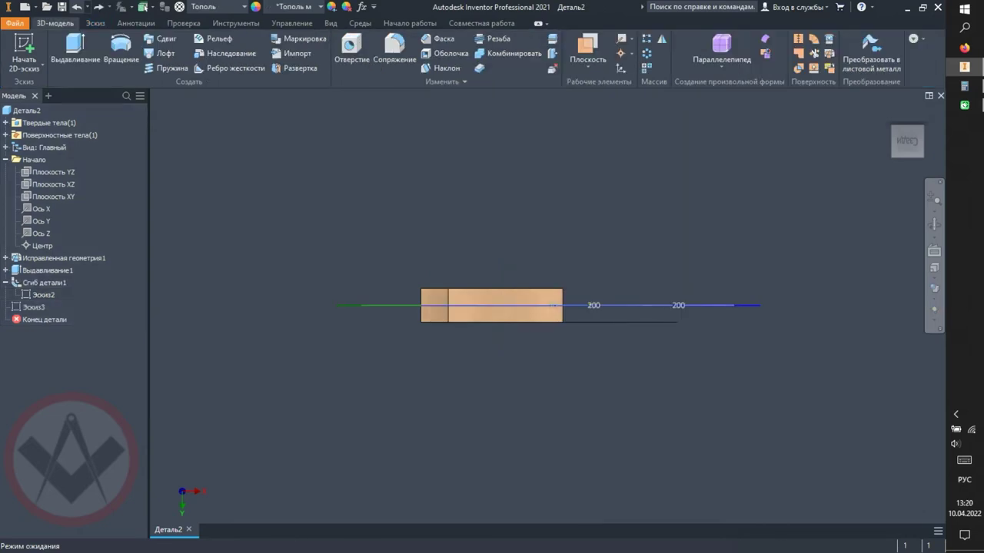
{"action": "middle_click_drag", "start_coordinate": [552, 305], "coordinate": [538, 254], "text": "shift"}
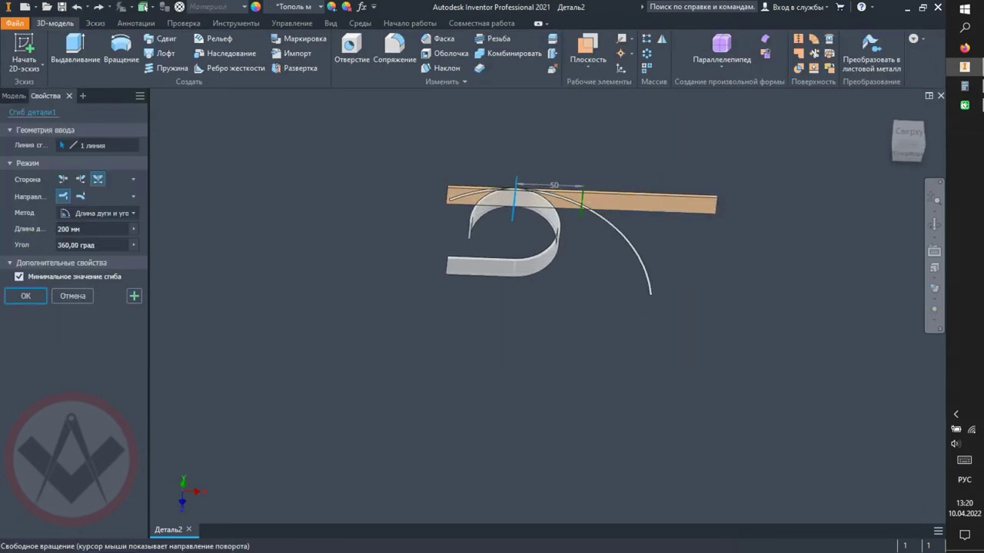
{"action": "left_click", "coordinate": [100, 145]}
{"action": "left_click", "coordinate": [581, 202]}
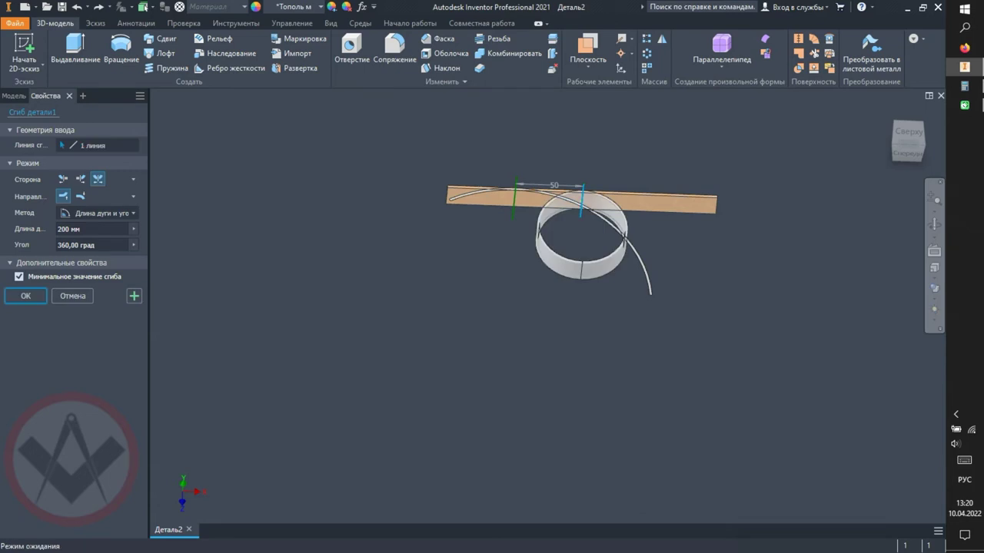
{"action": "key", "text": "Return"}
{"action": "left_click", "coordinate": [907, 131]}
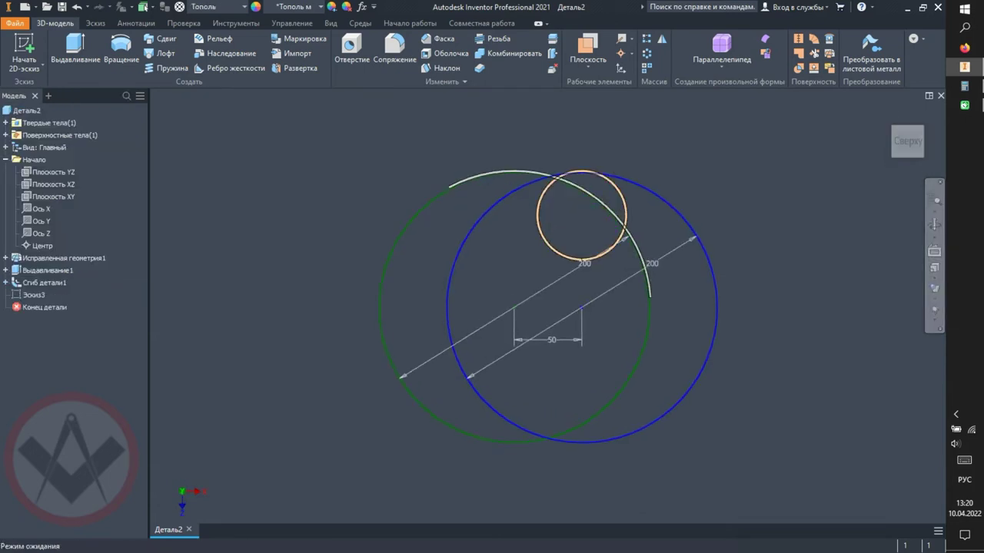
{"action": "scroll", "coordinate": [568, 187], "scroll_direction": "down", "scroll_amount": 5}
{"action": "scroll", "coordinate": [576, 186], "scroll_direction": "up", "scroll_amount": 5}
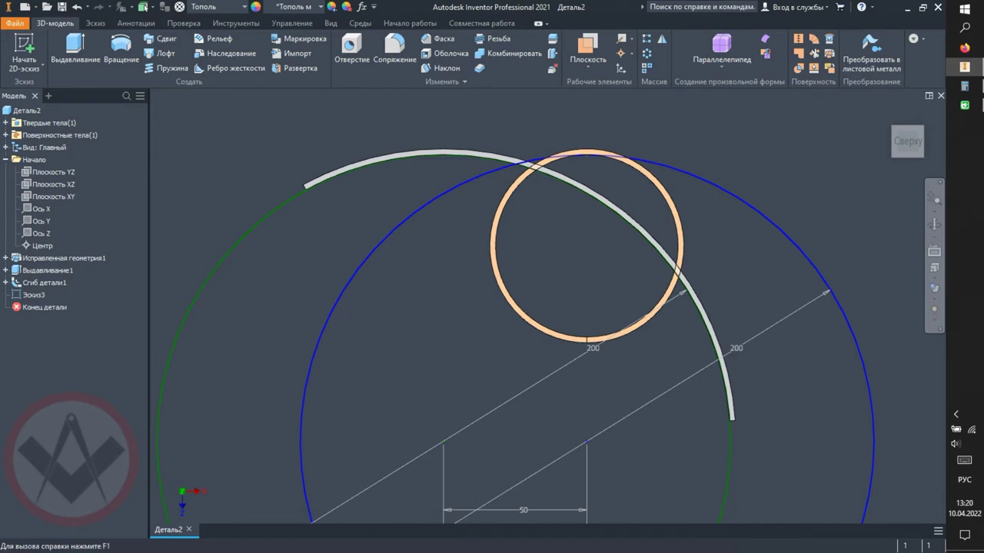
- Project the ring into Эскиз3 and add a driven diameter dimension of (63,662)
{"action": "double_click", "coordinate": [33, 295]}
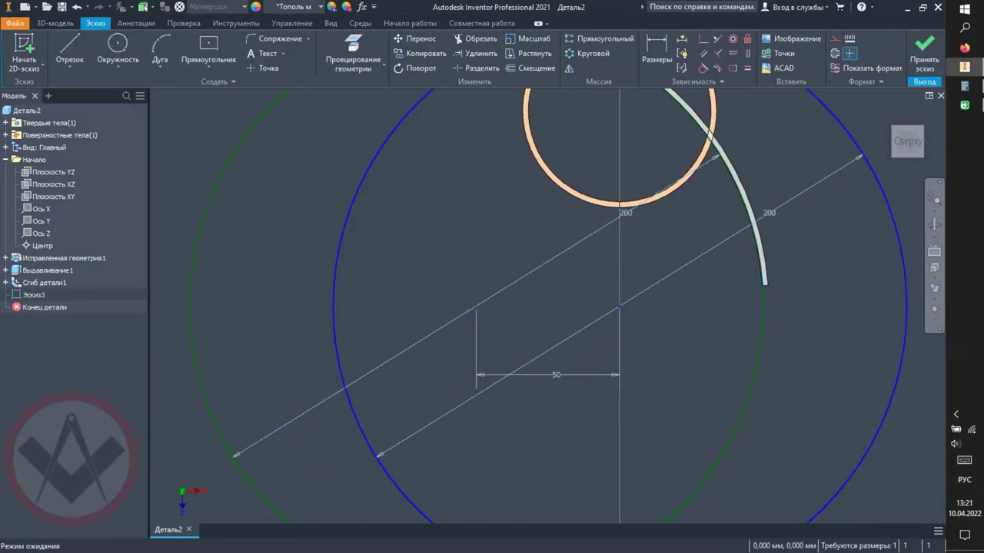
{"action": "key", "text": "p"}
{"action": "left_click", "coordinate": [535, 157]}
{"action": "key", "text": "d"}
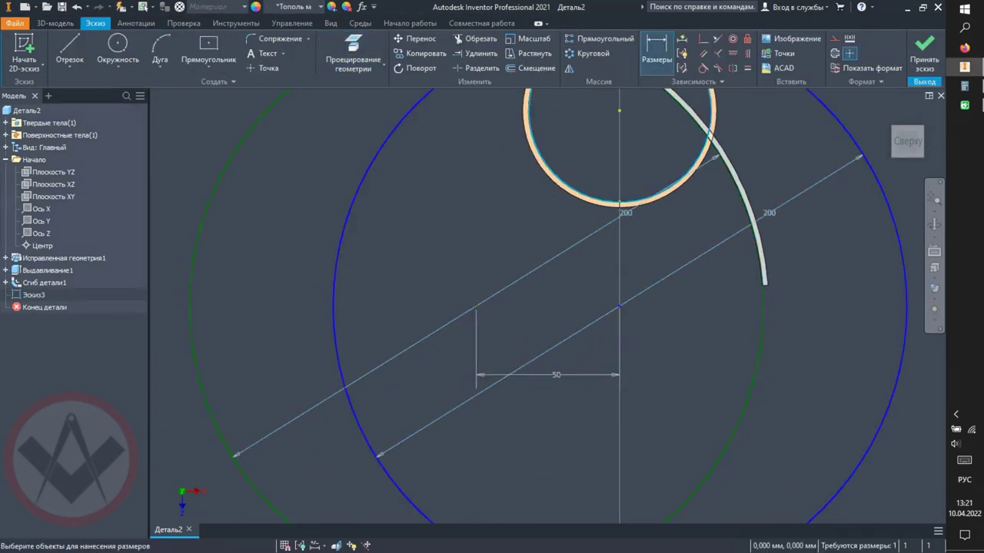
{"action": "left_click", "coordinate": [492, 209]}
{"action": "left_click", "coordinate": [266, 112]}
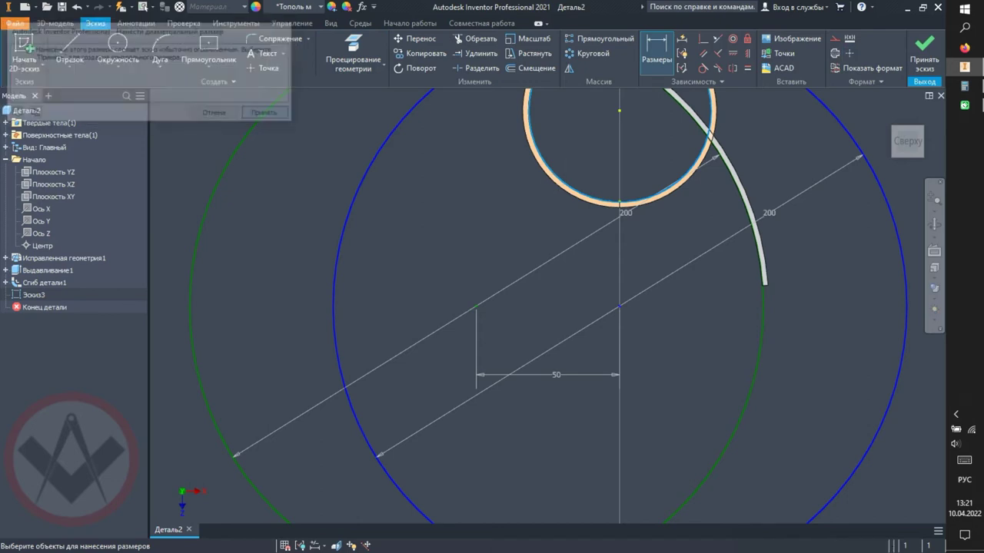
{"action": "mouse_move", "coordinate": [538, 231]}
{"action": "middle_mouse_down"}
{"action": "mouse_move", "coordinate": [506, 340]}
{"action": "mouse_move", "coordinate": [525, 340]}
{"action": "middle_mouse_up"}
{"action": "left_click", "coordinate": [540, 315]}
{"action": "right_click", "coordinate": [525, 341]}
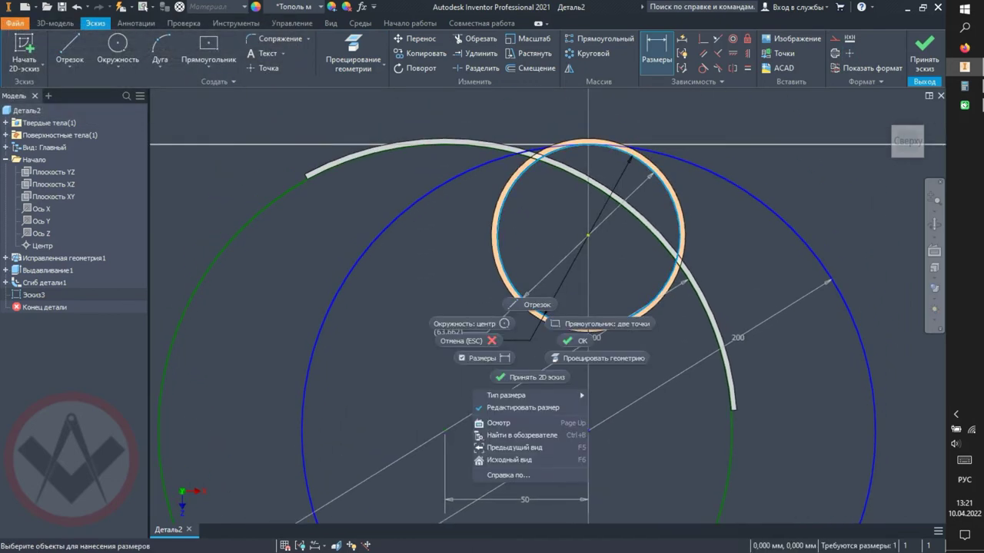
{"action": "key", "text": "Escape"}
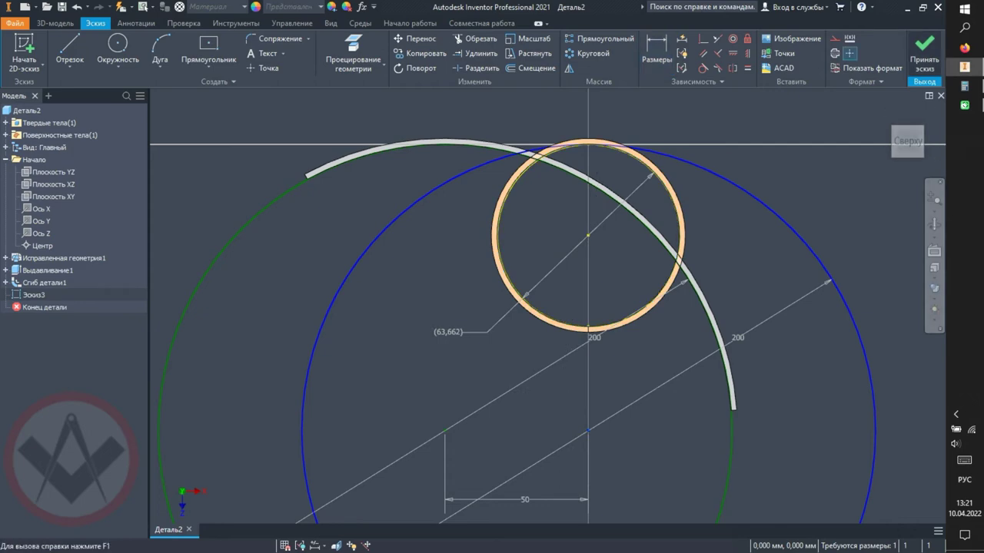
{"action": "left_click", "coordinate": [924, 58]}
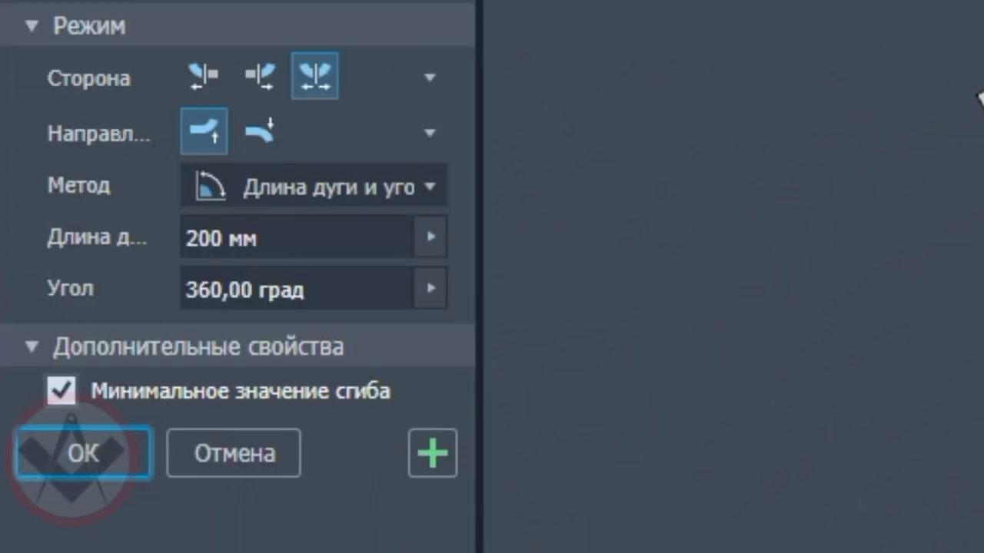
- Change the bend method to Radius and Angle
{"action": "left_click", "coordinate": [315, 187]}
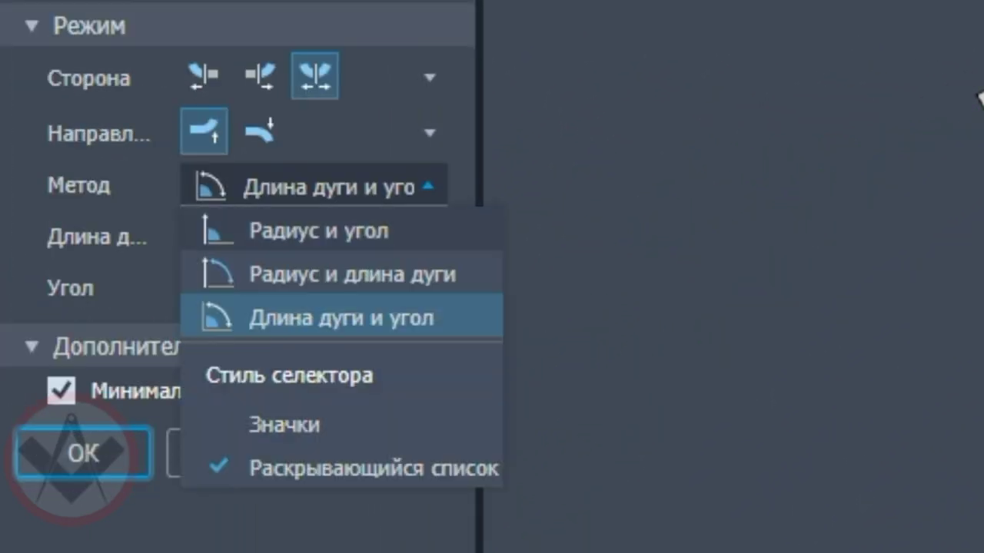
{"action": "left_click", "coordinate": [296, 226]}
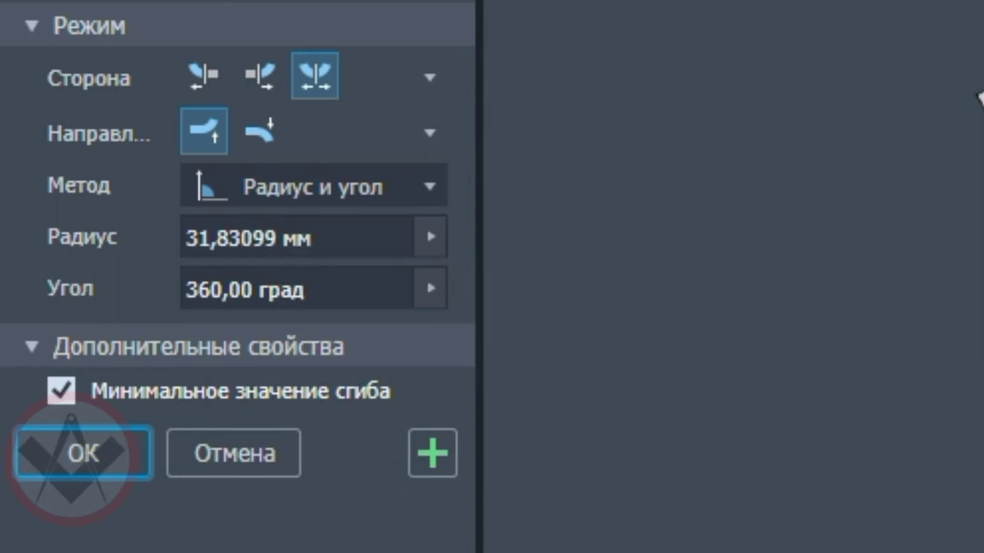
{"action": "key", "text": "Return"}
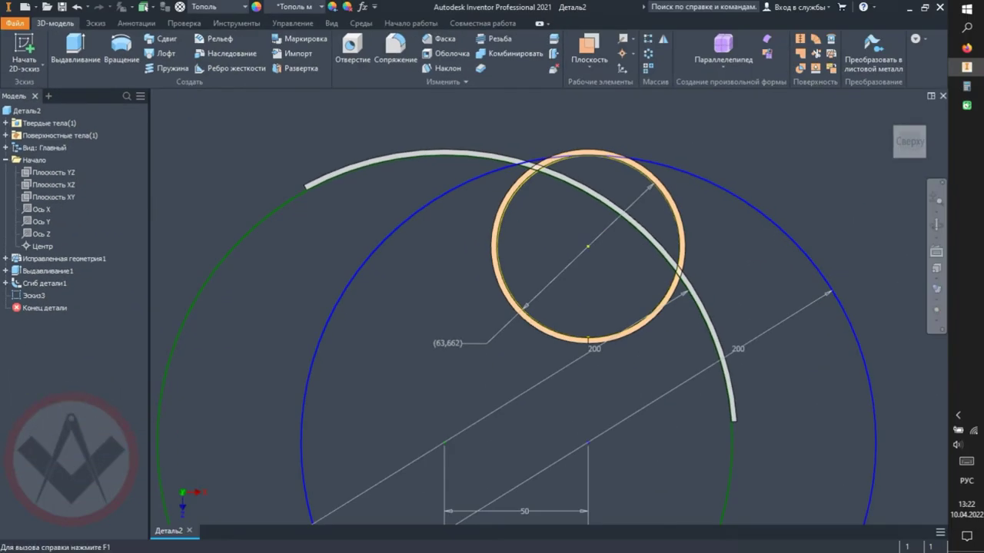
- Delete the Сгиб детали1 part bend, leaving the plank flat
{"action": "right_click", "coordinate": [48, 283]}
{"action": "left_click", "coordinate": [77, 319]}
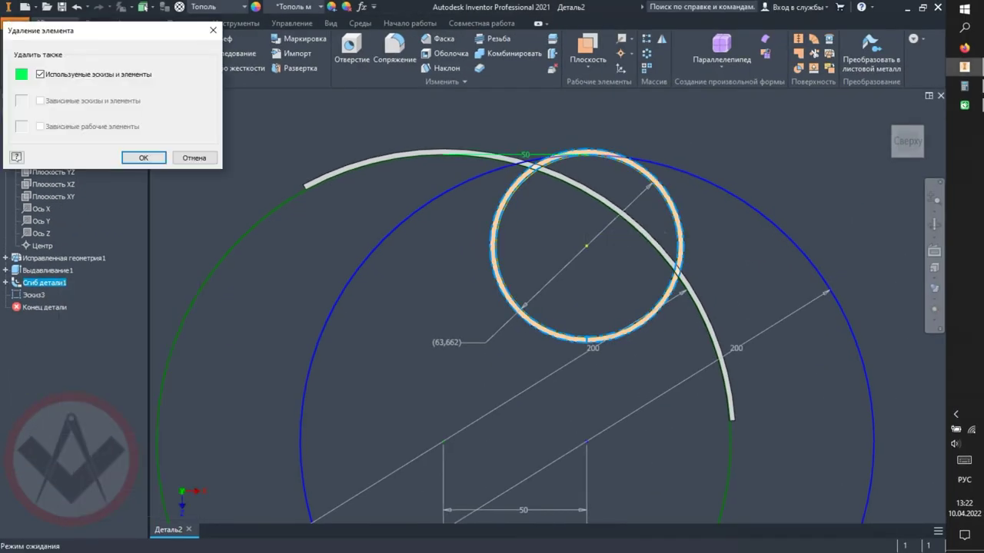
{"action": "key", "text": "Return"}
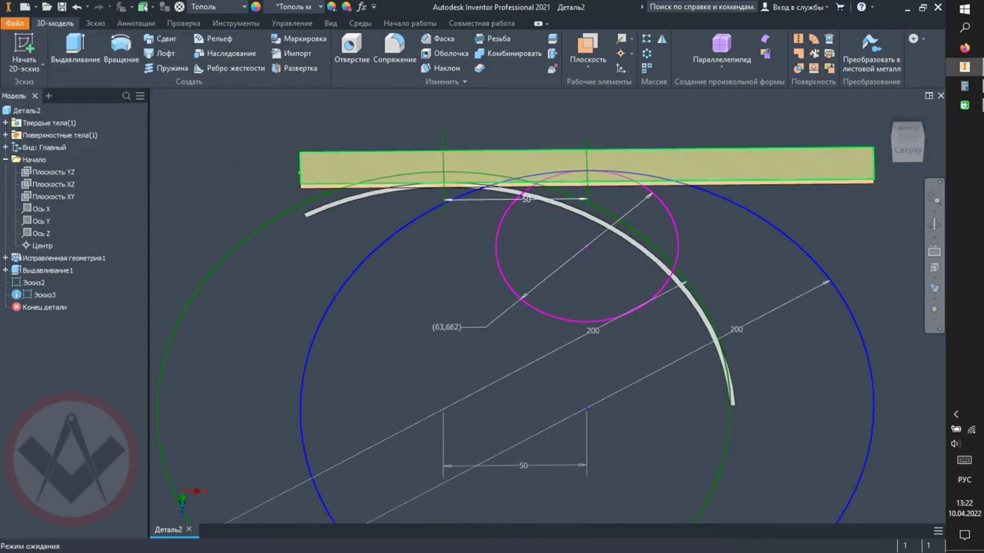
- Sketch a centre rectangle on the plank and extrude it into a raised block
{"action": "left_click", "coordinate": [525, 151]}
{"action": "key", "text": "r"}
{"action": "left_click", "coordinate": [548, 306]}
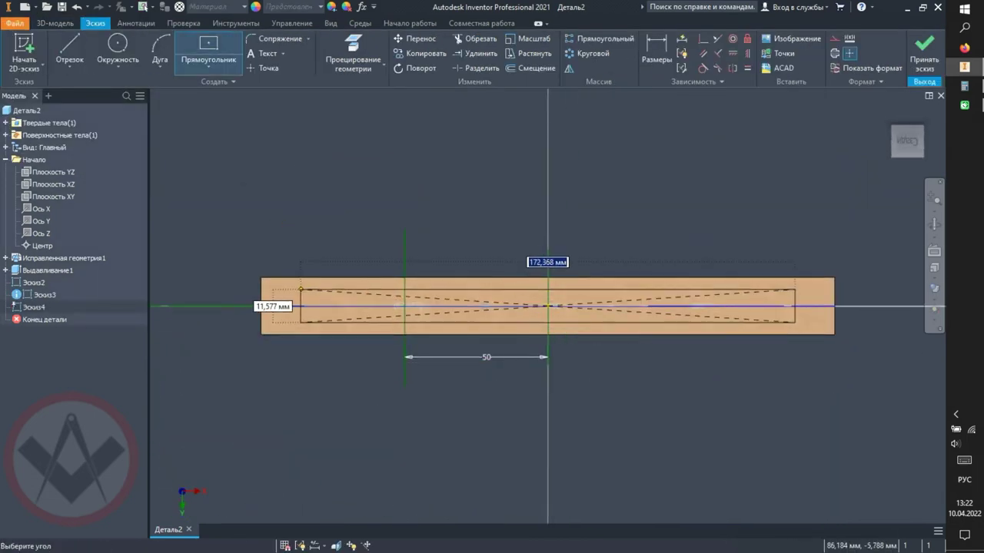
{"action": "left_click", "coordinate": [797, 326]}
{"action": "key", "text": "e"}
{"action": "left_click", "coordinate": [586, 162]}
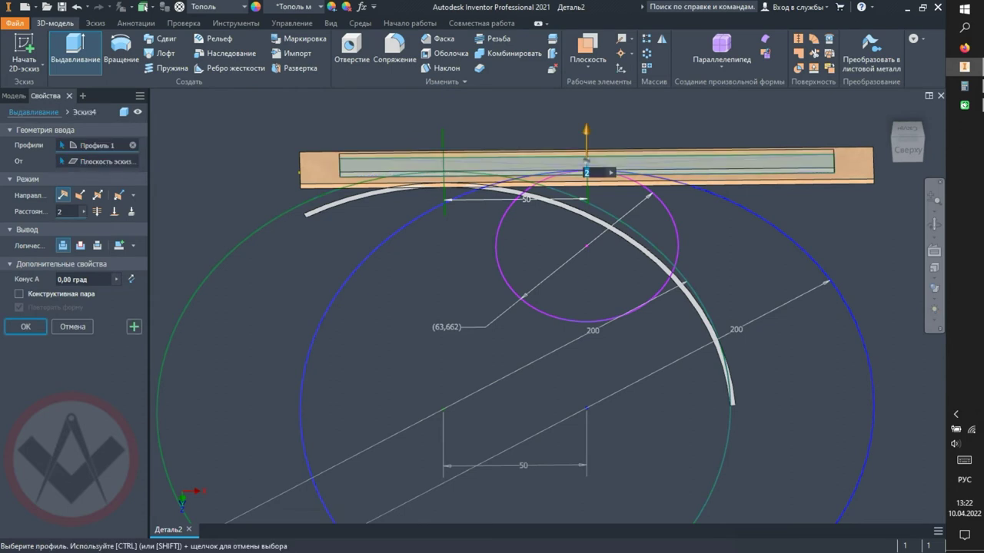
{"action": "type", "text": "0"}
{"action": "key", "text": "Return"}
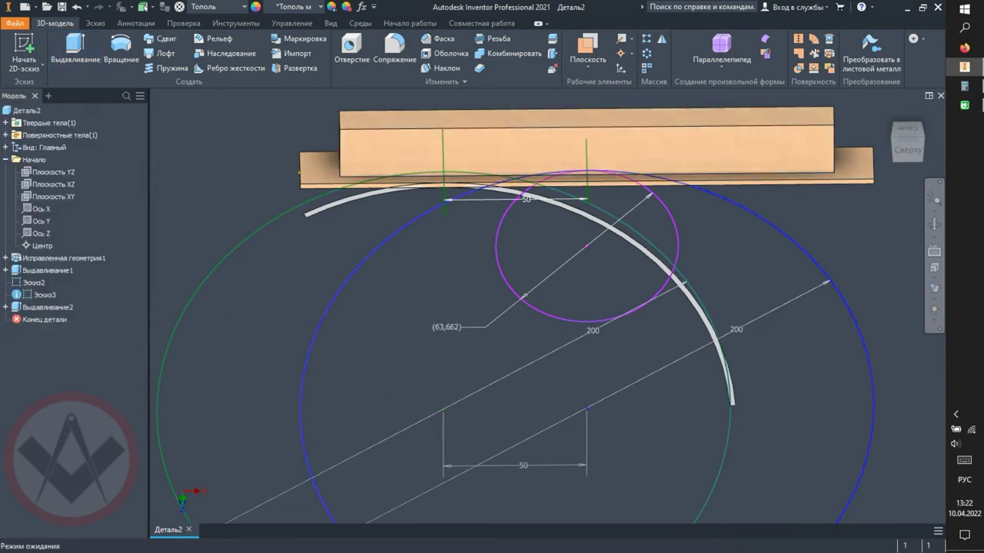
- Bend the plank with Сгиб детали along the line across it
{"action": "left_click", "coordinate": [442, 81]}
{"action": "left_click", "coordinate": [365, 110]}
{"action": "left_click", "coordinate": [586, 168]}
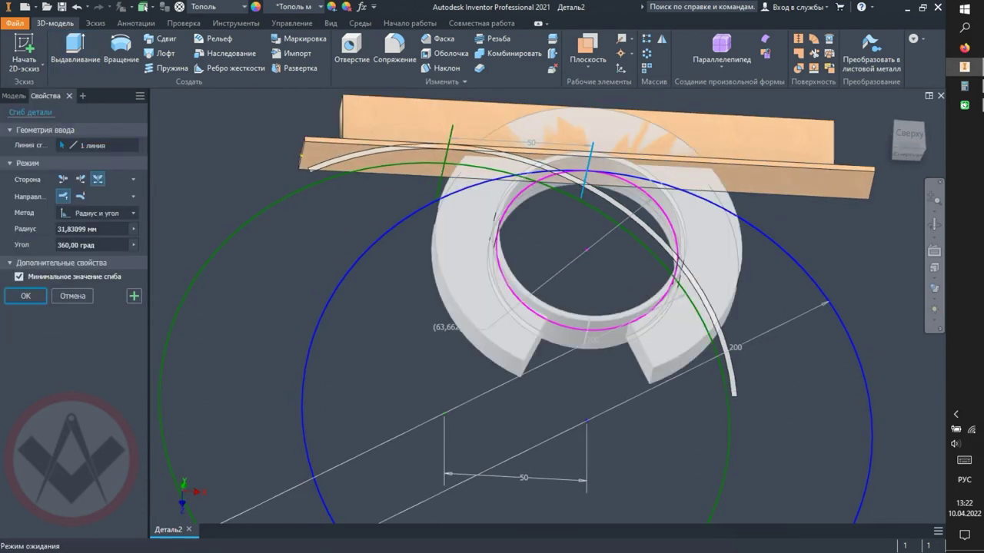
{"action": "key", "text": "Return"}
- From the top view, measure the radius of the bent plank's arc edge
{"action": "left_click", "coordinate": [907, 141]}
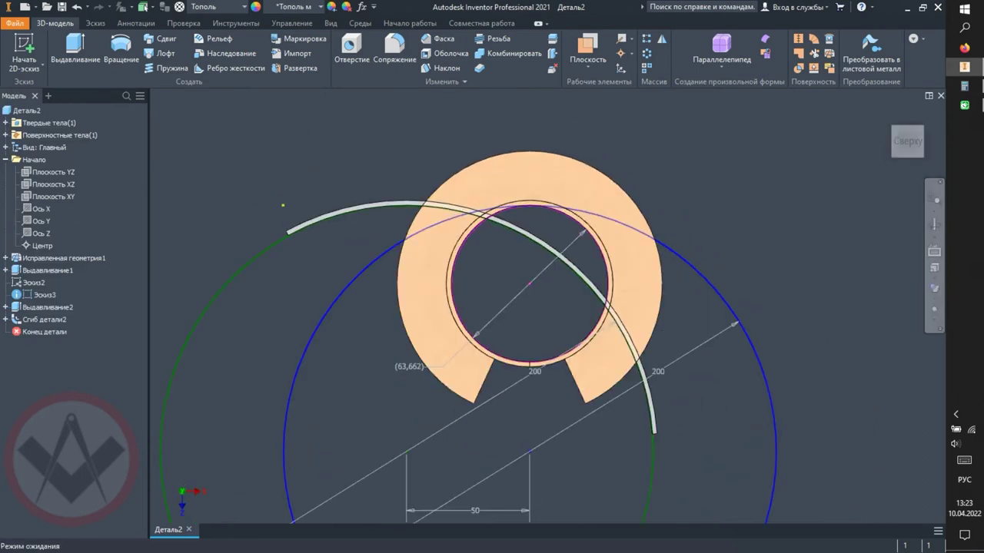
{"action": "right_click", "coordinate": [638, 169]}
{"action": "left_click", "coordinate": [594, 151]}
{"action": "left_click", "coordinate": [600, 164]}
{"action": "key", "text": "Escape"}
- Change the bend radius to 100 mm and measure the outer arc edge again
{"action": "type", "text": "100"}
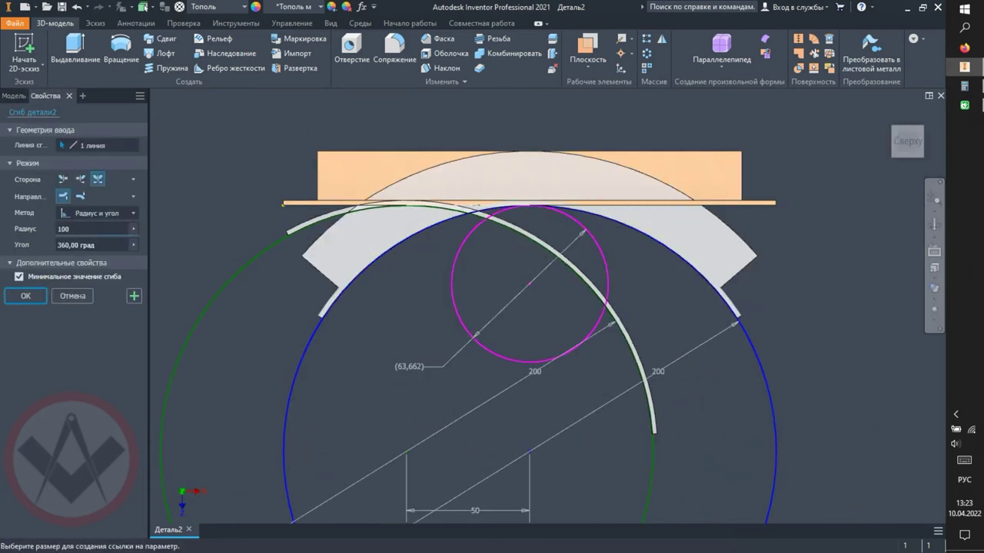
{"action": "key", "text": "Return"}
{"action": "key", "text": "m"}
{"action": "left_click", "coordinate": [657, 176]}
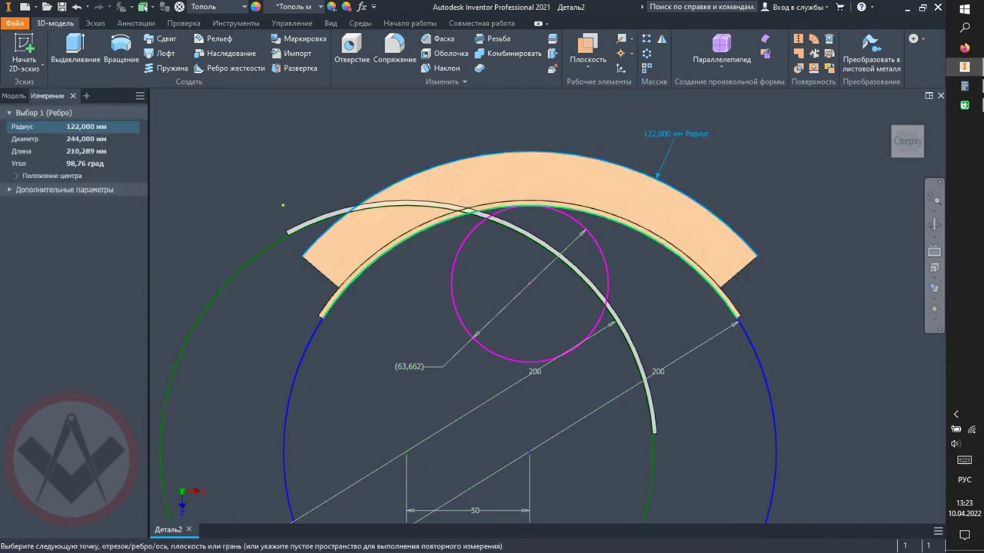
{"action": "key", "text": "Escape"}
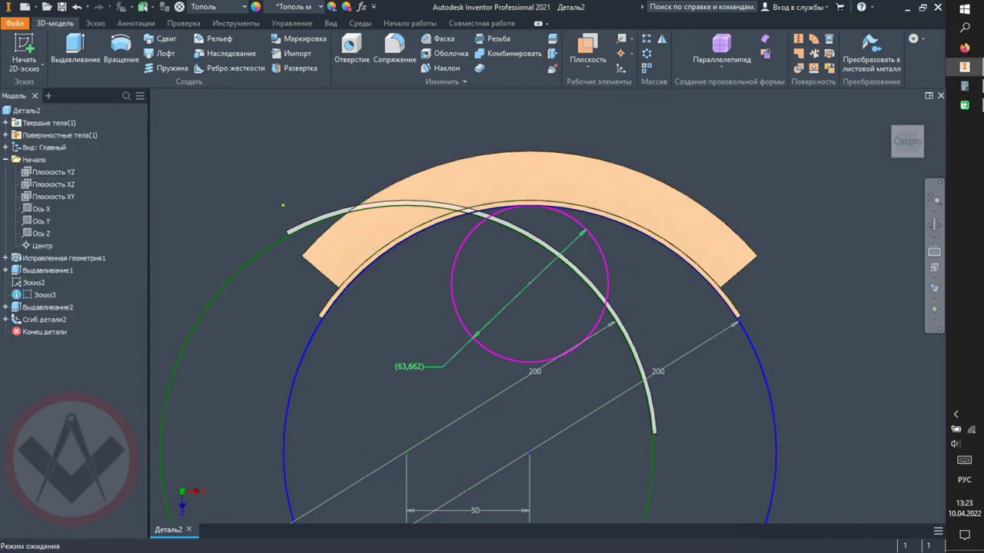
- Roll the part back before the bend and sketch a line on the flange's end face
{"action": "left_click_drag", "start_coordinate": [45, 332], "coordinate": [45, 319]}
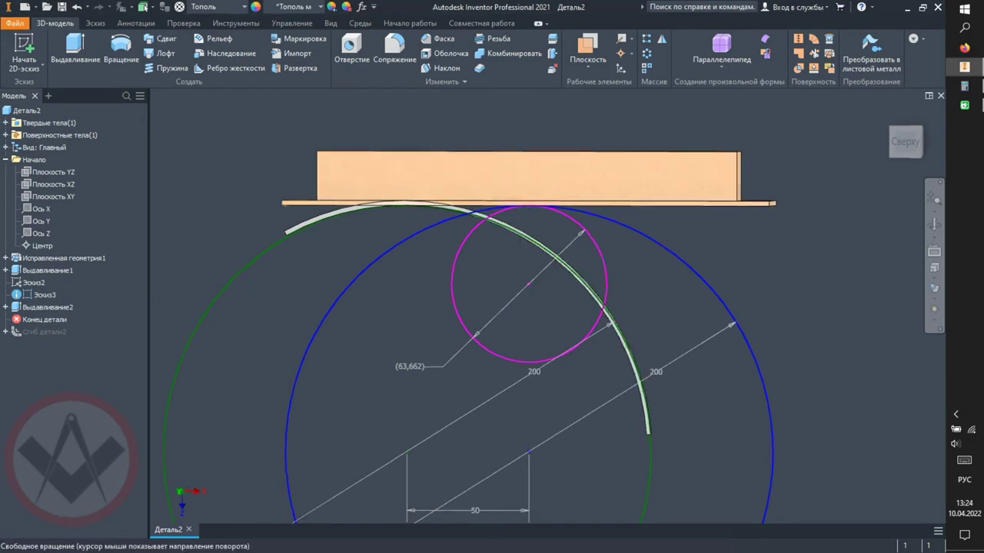
{"action": "left_click", "coordinate": [699, 322]}
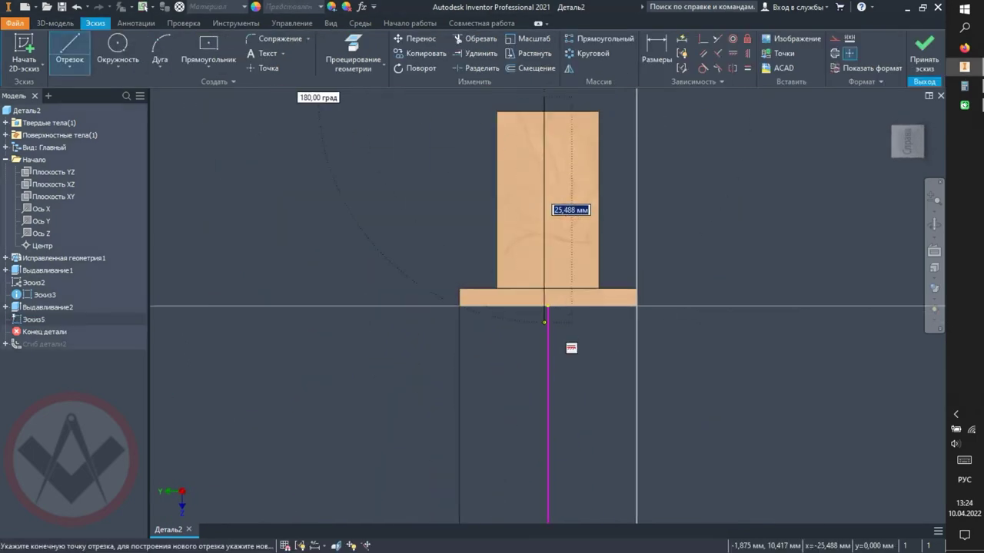
{"action": "left_click", "coordinate": [925, 57]}
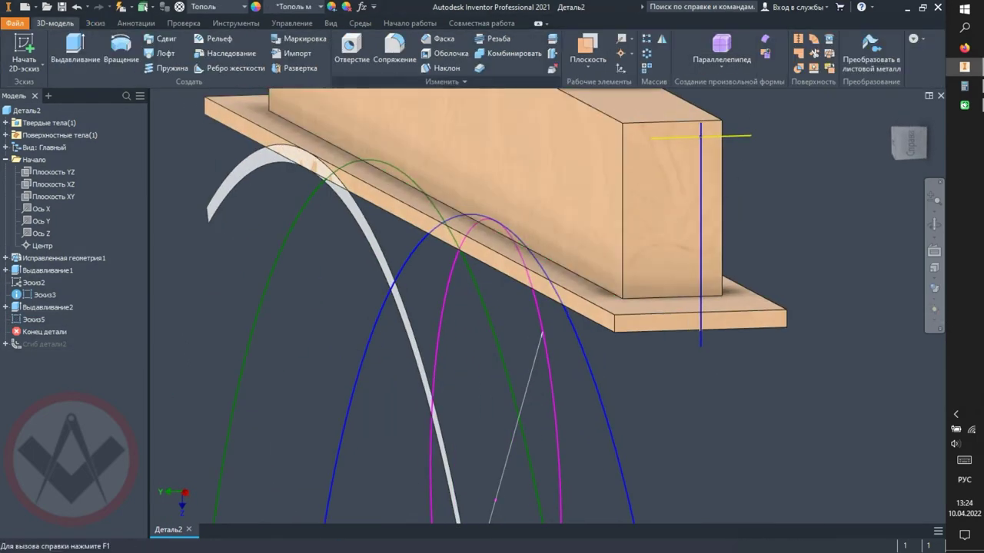
- Bend the part along the end-face line and measure the bent edge's radius
{"action": "left_click", "coordinate": [445, 81]}
{"action": "left_click", "coordinate": [369, 110]}
{"action": "left_click", "coordinate": [700, 230]}
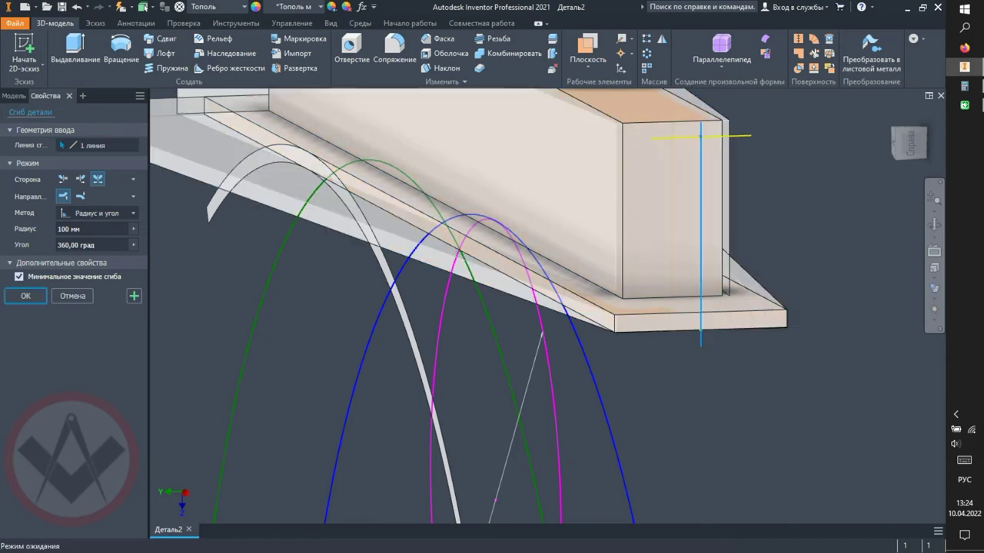
{"action": "key", "text": "Escape"}
{"action": "right_click", "coordinate": [622, 339]}
{"action": "left_click", "coordinate": [638, 322]}
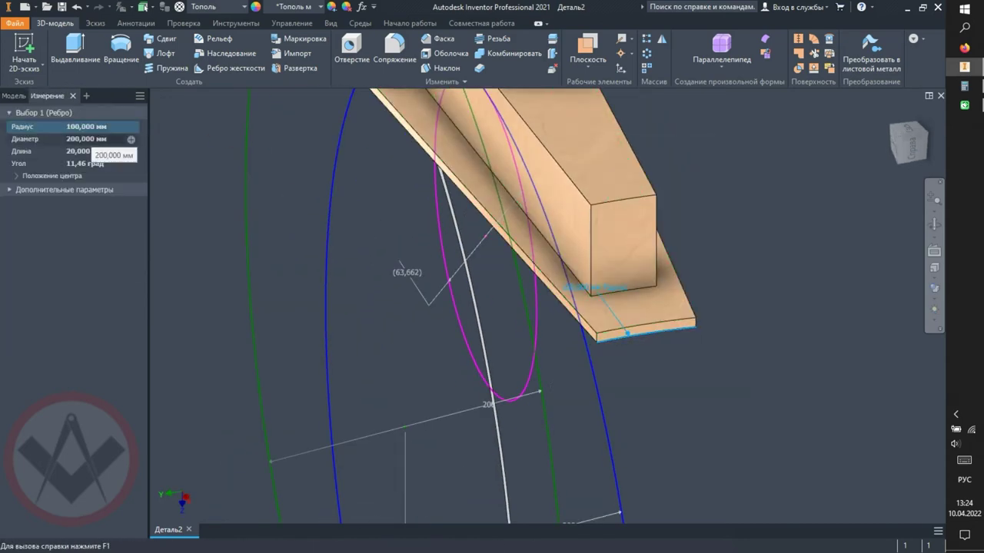
- Measure the opposite edge's radius in the front view, then return to the home view
{"action": "key", "text": "Page_Up"}
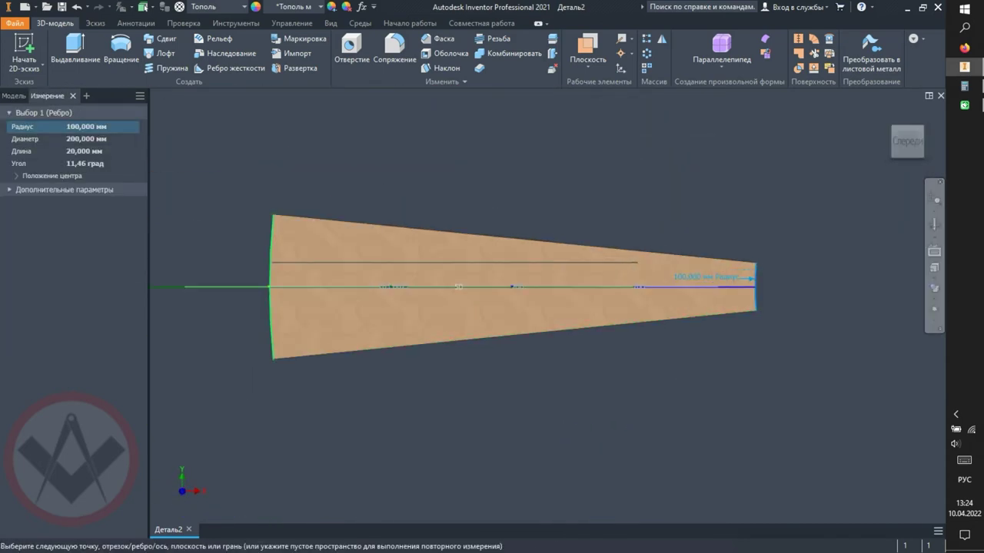
{"action": "left_click", "coordinate": [271, 308]}
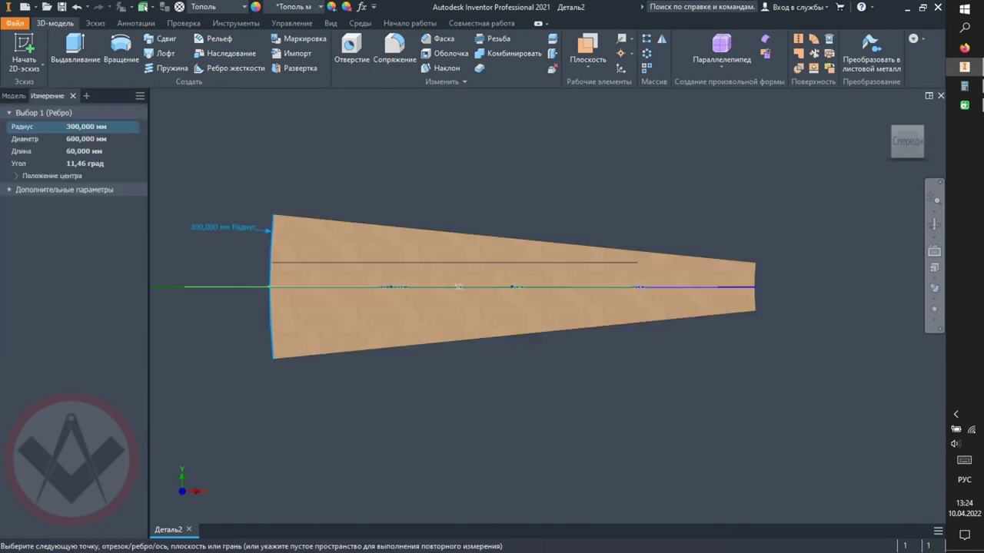
{"action": "key", "text": "Escape"}
{"action": "middle_click_drag", "start_coordinate": [507, 285], "coordinate": [492, 346], "text": "shift"}
{"action": "key", "text": "F6"}
{"action": "key", "text": "F6"}
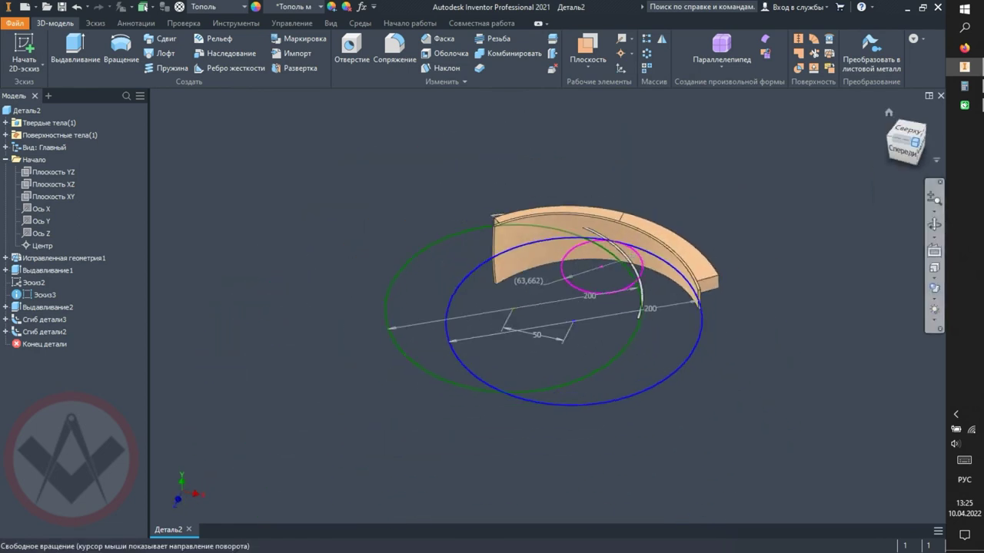
- Switch Сгиб детали2 to the arc length and angle method with an arc length of 201
{"action": "double_click", "coordinate": [43, 331]}
{"action": "left_click", "coordinate": [96, 213]}
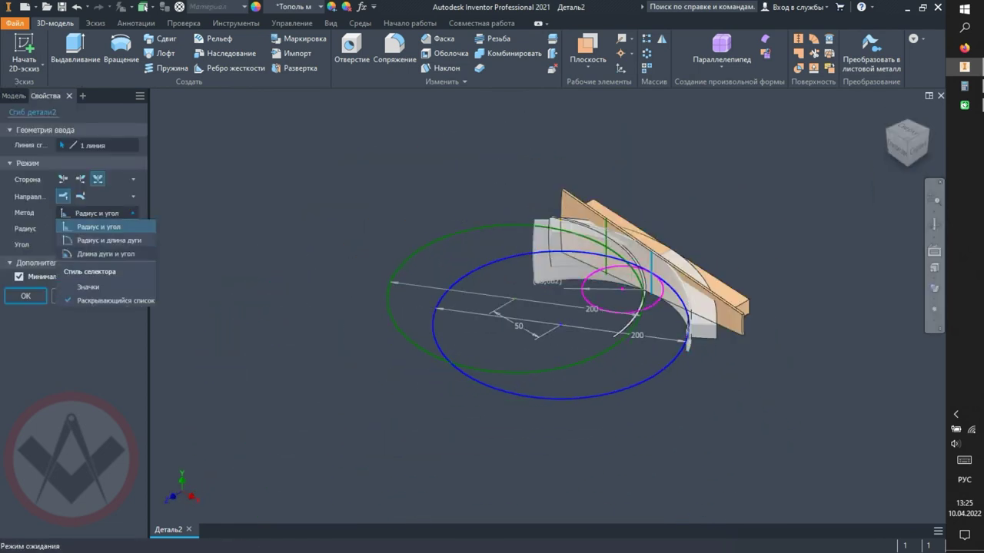
{"action": "left_click", "coordinate": [88, 229]}
{"action": "type", "text": "00"}
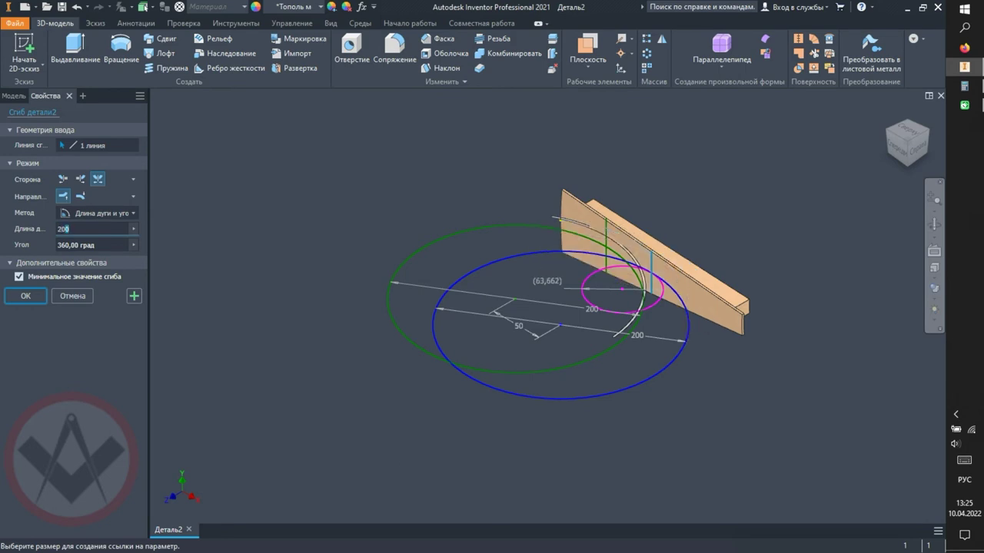
{"action": "key", "text": "BackSpace"}
{"action": "type", "text": "1"}
{"action": "scroll", "coordinate": [595, 301], "scroll_direction": "up", "scroll_amount": 5}
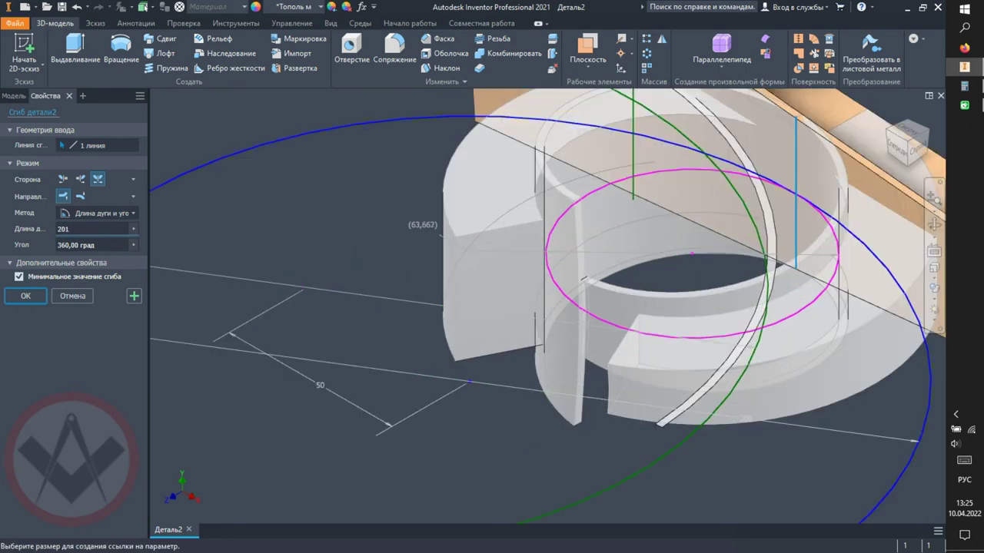
{"action": "key", "text": "Return"}
- Move End of Part above Сгиб детали2, viewing the model from a low side angle
{"action": "mouse_move", "coordinate": [538, 231]}
{"action": "middle_mouse_down", "text": "shift"}
{"action": "mouse_move", "coordinate": [544, 319]}
{"action": "mouse_move", "coordinate": [538, 312]}
{"action": "middle_mouse_up", "text": "shift"}
{"action": "scroll", "coordinate": [530, 304], "scroll_direction": "up", "scroll_amount": 3}
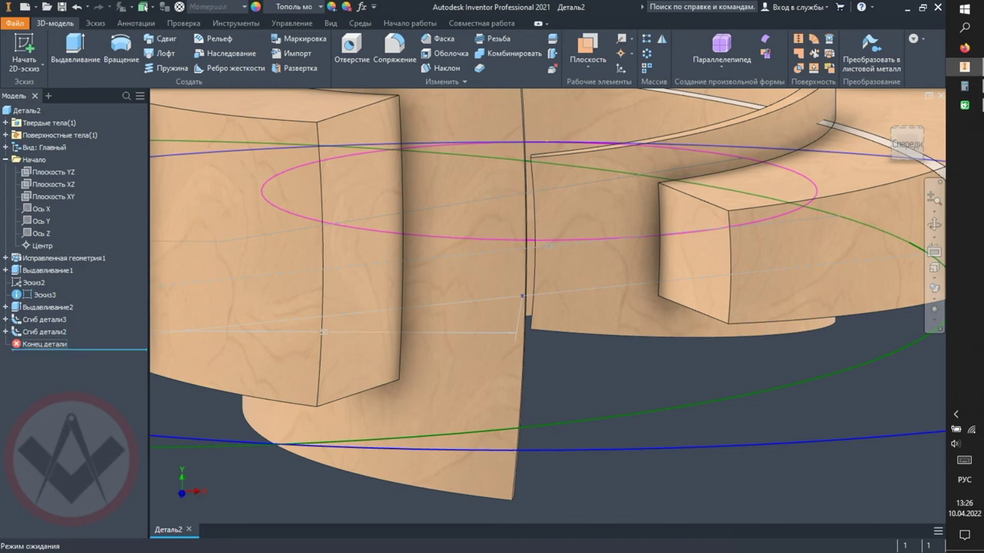
{"action": "left_click_drag", "start_coordinate": [43, 345], "coordinate": [44, 332]}
- Sketch on the plank face and add a driven reference dimension of its length, (200,5)
{"action": "left_click", "coordinate": [907, 143]}
{"action": "left_click", "coordinate": [538, 304]}
{"action": "left_click", "coordinate": [514, 279]}
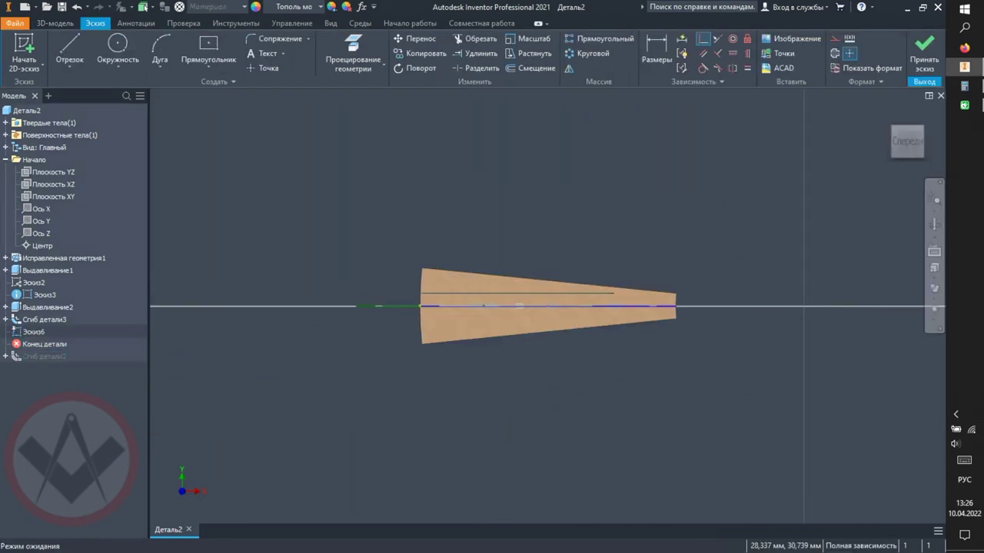
{"action": "left_click", "coordinate": [658, 52]}
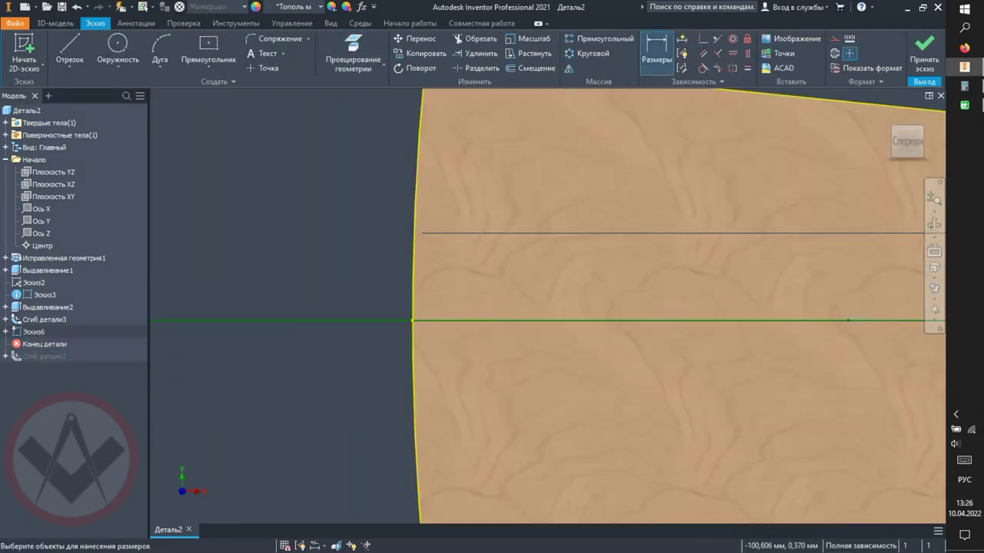
{"action": "scroll", "coordinate": [548, 306], "scroll_direction": "down", "scroll_amount": 5}
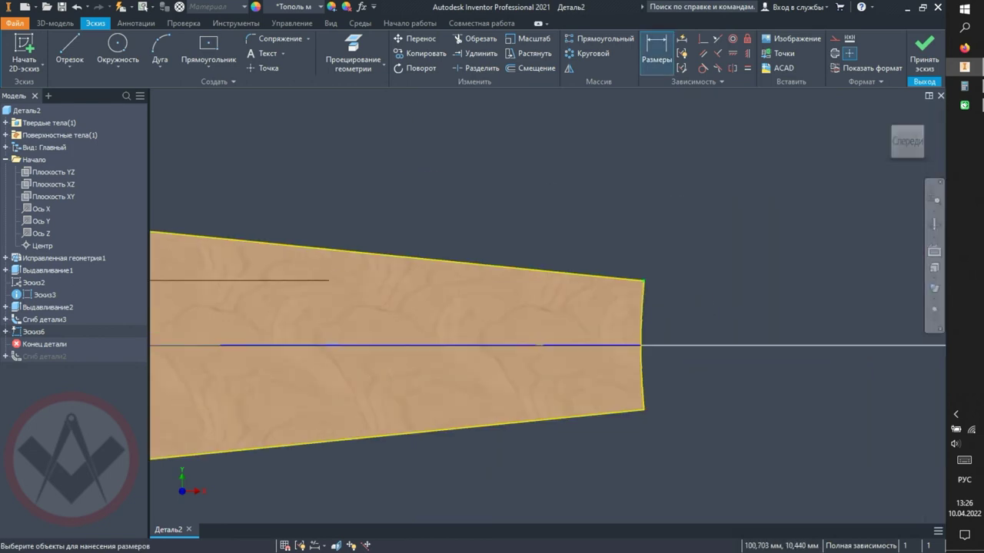
{"action": "scroll", "coordinate": [533, 258], "scroll_direction": "down", "scroll_amount": 3}
{"action": "left_click", "coordinate": [553, 401]}
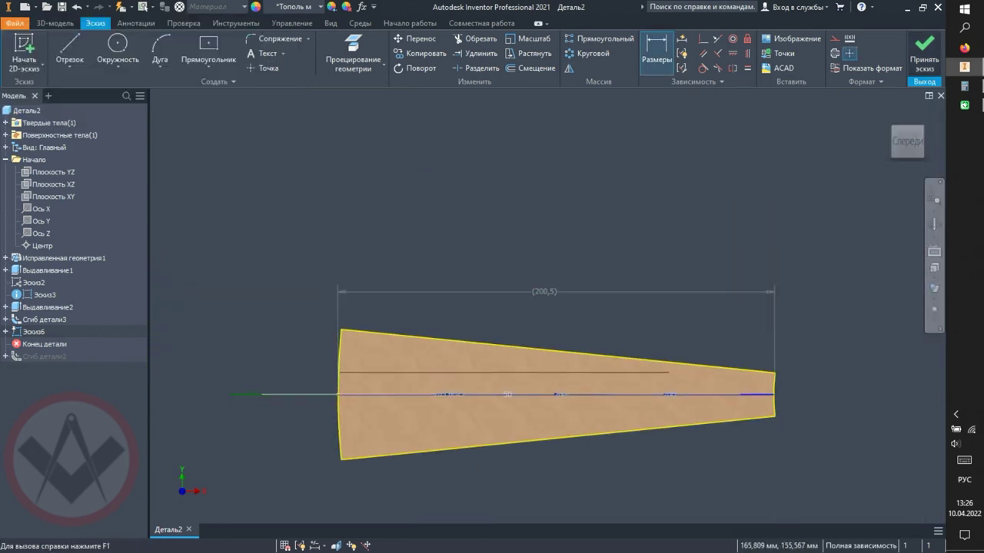
{"action": "left_click", "coordinate": [924, 54]}
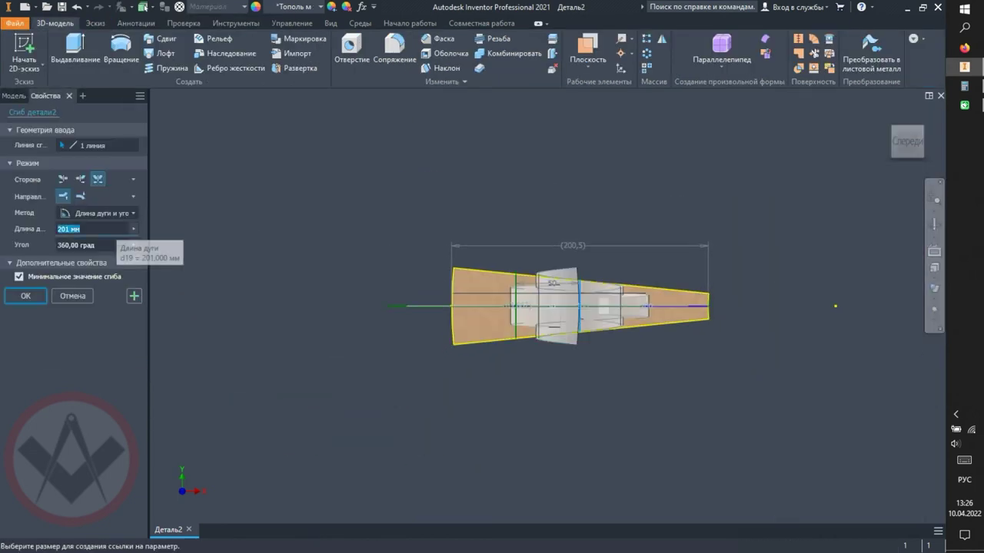
- Apply the 201 mm arc-length bend, view the ring from the top, then roll back before Сгиб детали3
{"action": "key", "text": "Return"}
{"action": "middle_click_drag", "start_coordinate": [835, 306], "coordinate": [496, 517], "text": "shift"}
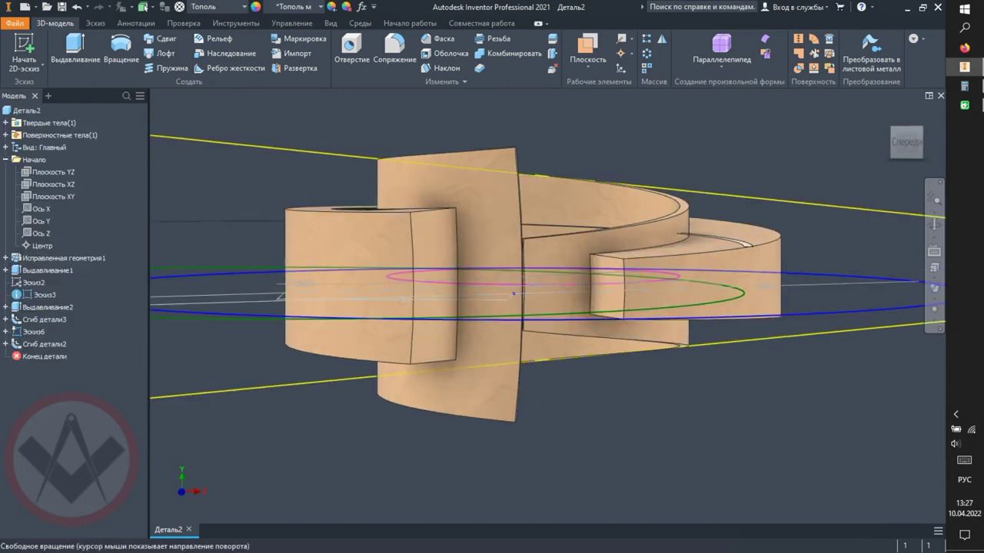
{"action": "scroll", "coordinate": [507, 430], "scroll_direction": "down", "scroll_amount": 4}
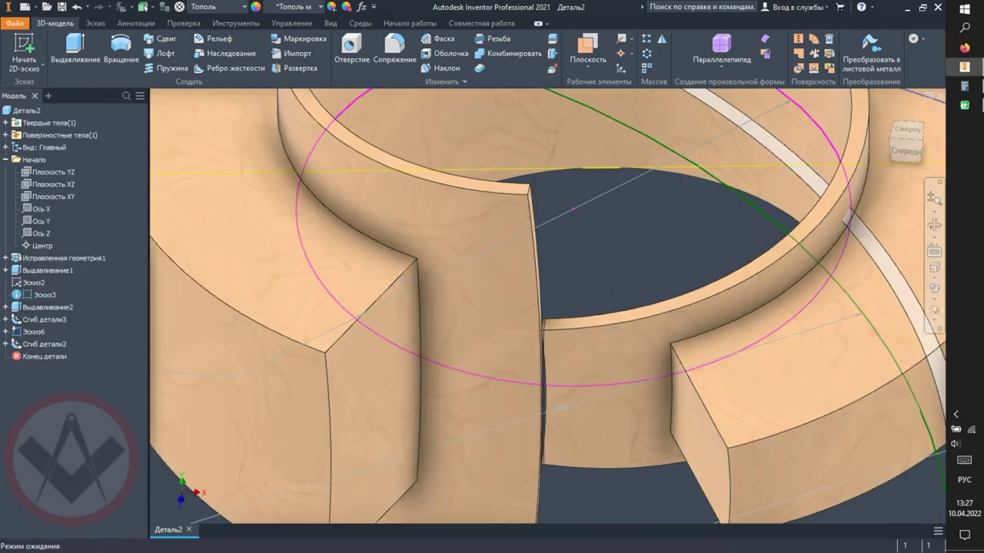
{"action": "scroll", "coordinate": [507, 430], "scroll_direction": "down", "scroll_amount": 2}
{"action": "scroll", "coordinate": [561, 323], "scroll_direction": "up", "scroll_amount": 3}
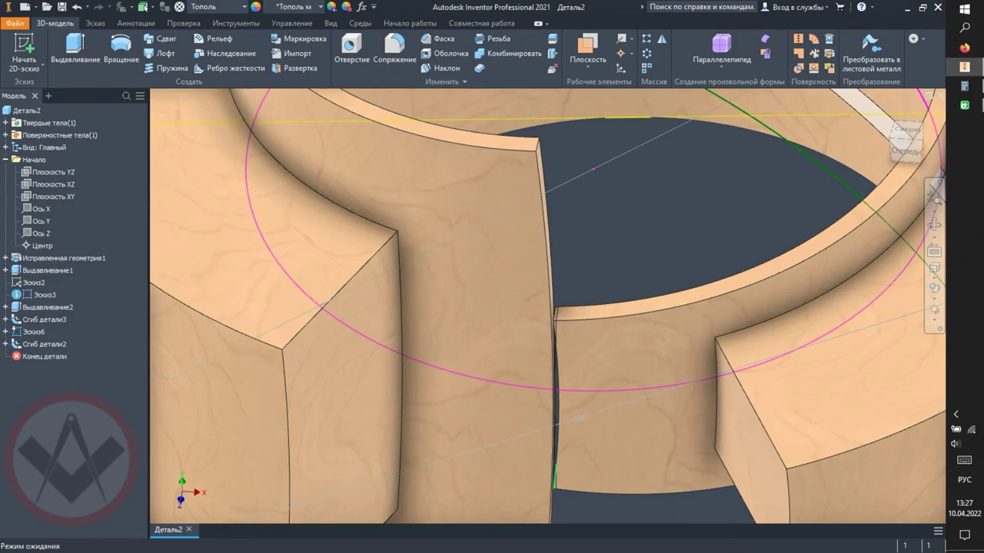
{"action": "scroll", "coordinate": [530, 467], "scroll_direction": "up", "scroll_amount": 1}
{"action": "scroll", "coordinate": [530, 466], "scroll_direction": "up", "scroll_amount": 2}
{"action": "scroll", "coordinate": [530, 467], "scroll_direction": "up", "scroll_amount": 3}
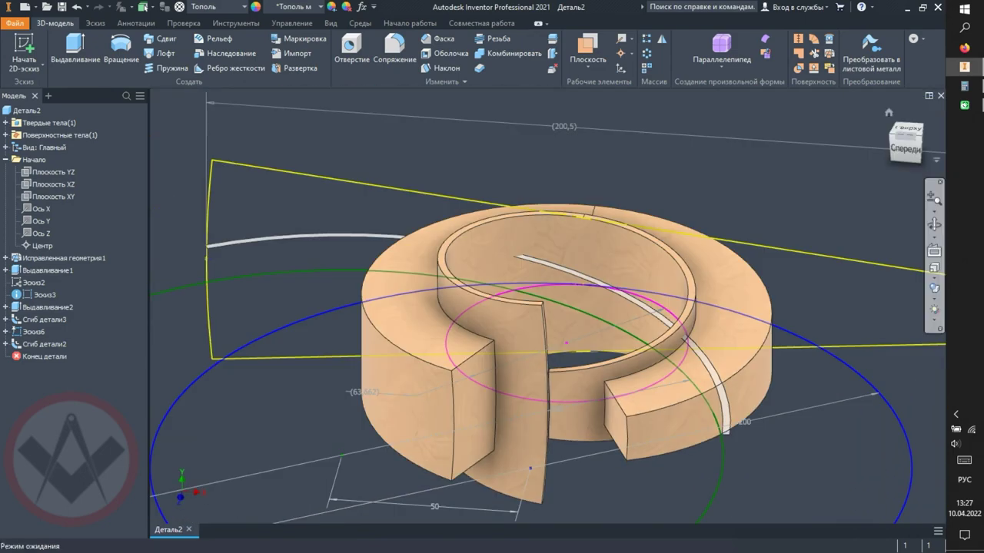
{"action": "left_click", "coordinate": [906, 129]}
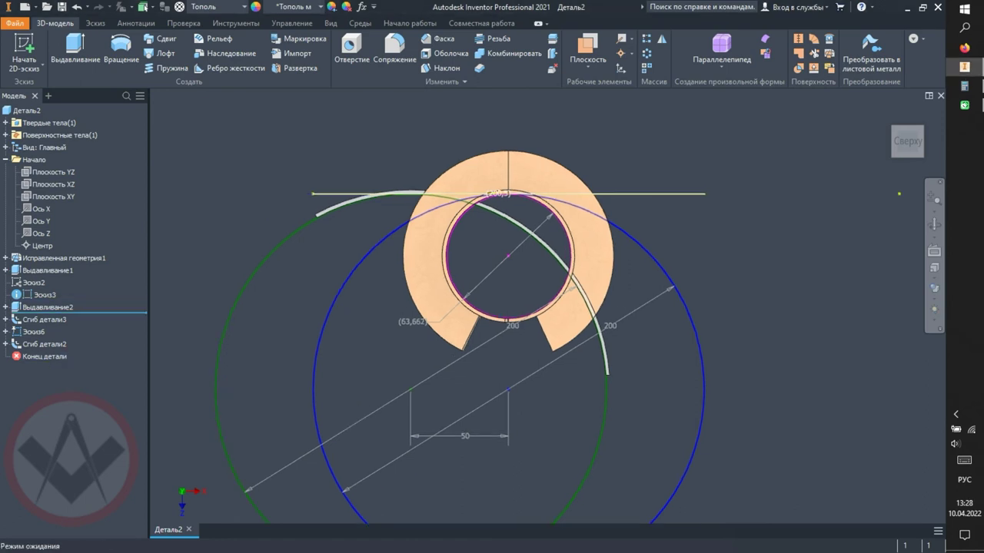
{"action": "left_click_drag", "start_coordinate": [38, 356], "coordinate": [46, 313]}
- Sketch a vertical bend line on the flat plank and set a part bend to arc length 100, 360°
{"action": "key", "text": "s"}
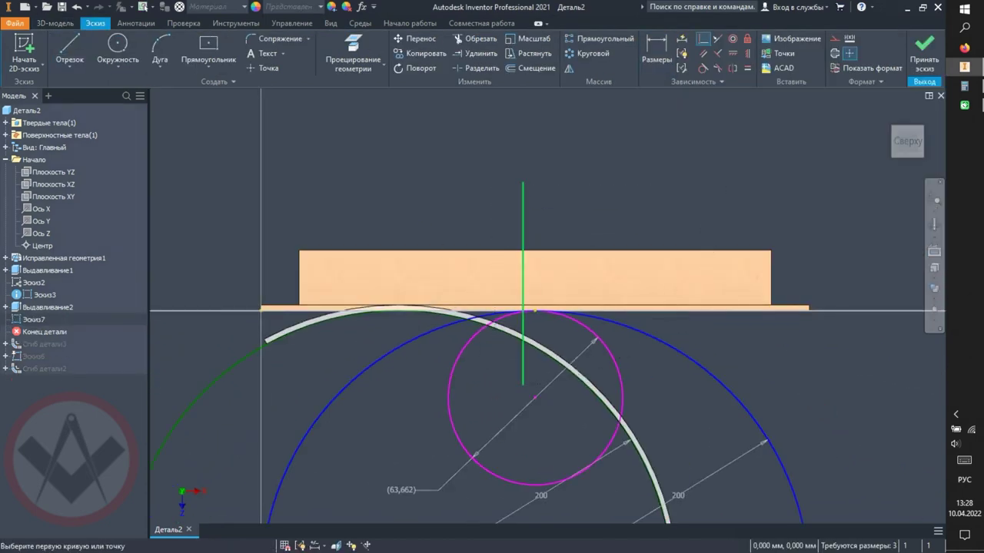
{"action": "left_click", "coordinate": [924, 58]}
{"action": "left_click", "coordinate": [442, 81]}
{"action": "left_click", "coordinate": [361, 111]}
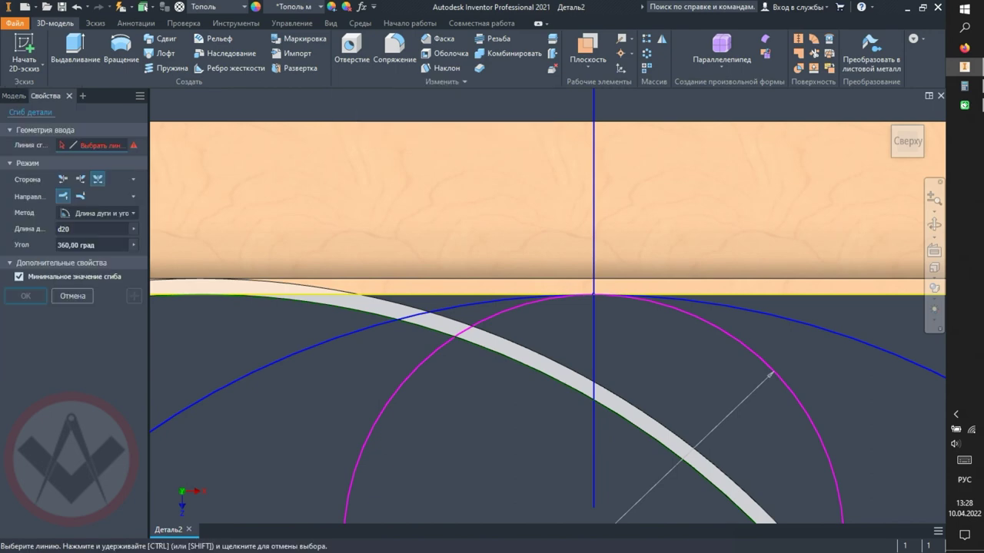
{"action": "middle_click_drag", "start_coordinate": [538, 346], "coordinate": [553, 323], "text": "shift"}
{"action": "type", "text": "100"}
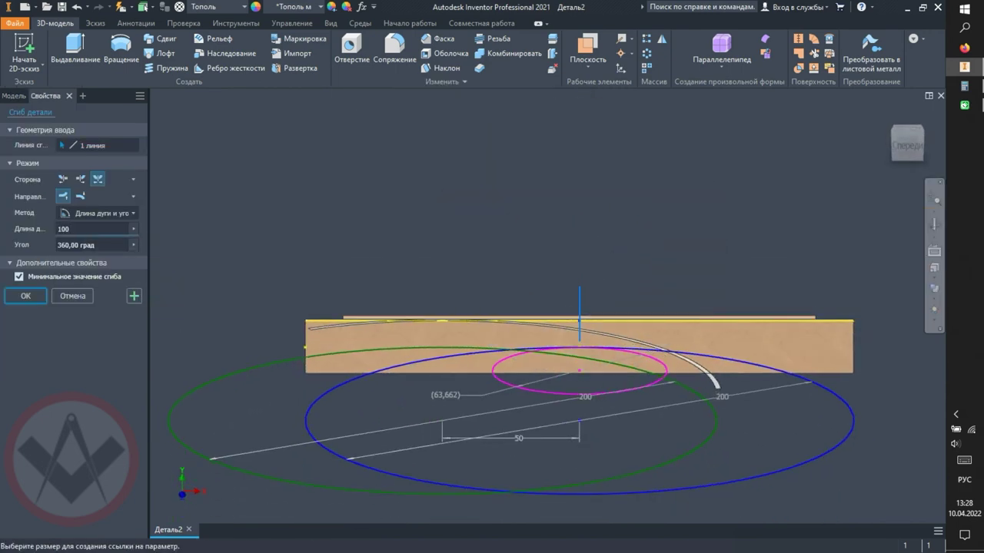
{"action": "type", "text": "100"}
- Apply the 100 mm bend Сгиб детали4, then undo an attempt to roll forward to Сгиб детали3
{"action": "key", "text": "Return"}
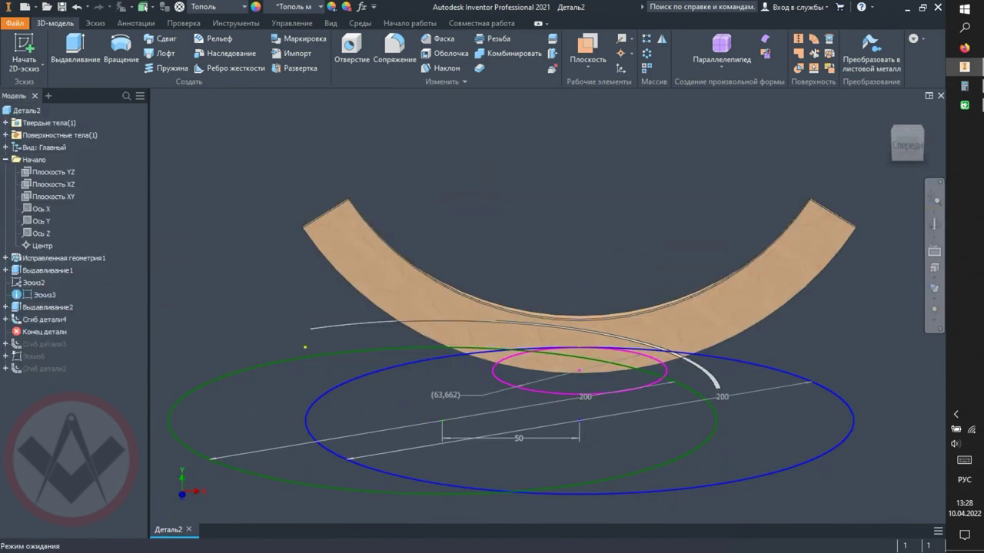
{"action": "middle_click_drag", "start_coordinate": [538, 346], "coordinate": [507, 323], "text": "shift"}
{"action": "left_click_drag", "start_coordinate": [39, 331], "coordinate": [39, 350]}
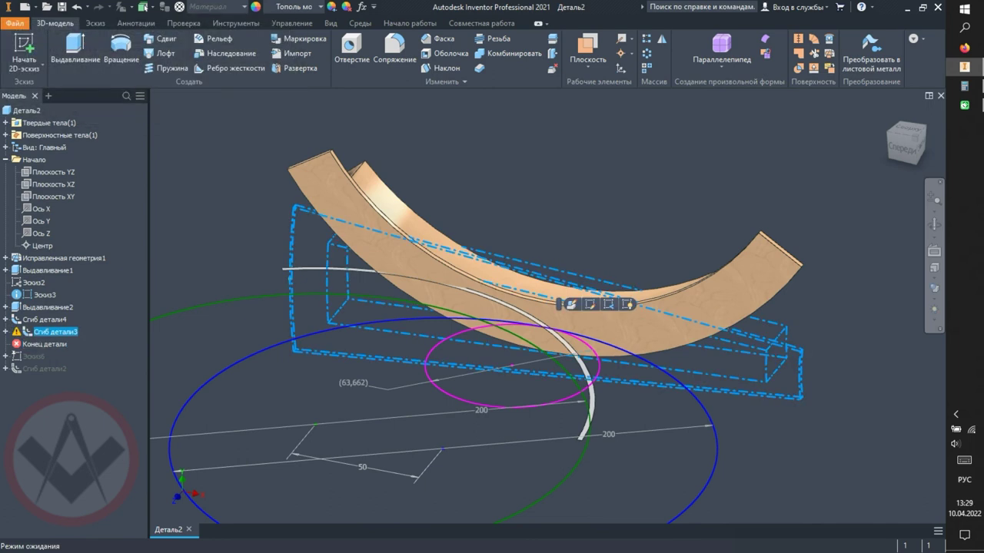
{"action": "key", "text": "ctrl+z"}
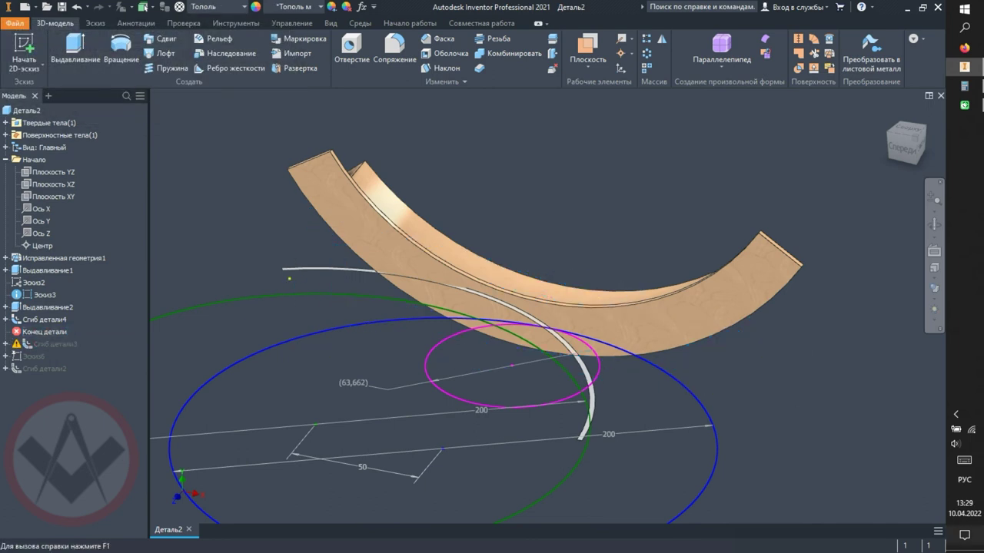
- Roll the part forward through every feature, confirming the bend reorder and rebuild, and reopen Сгиб детали2
{"action": "left_click_drag", "start_coordinate": [39, 331], "coordinate": [38, 369]}
{"action": "left_click", "coordinate": [263, 113]}
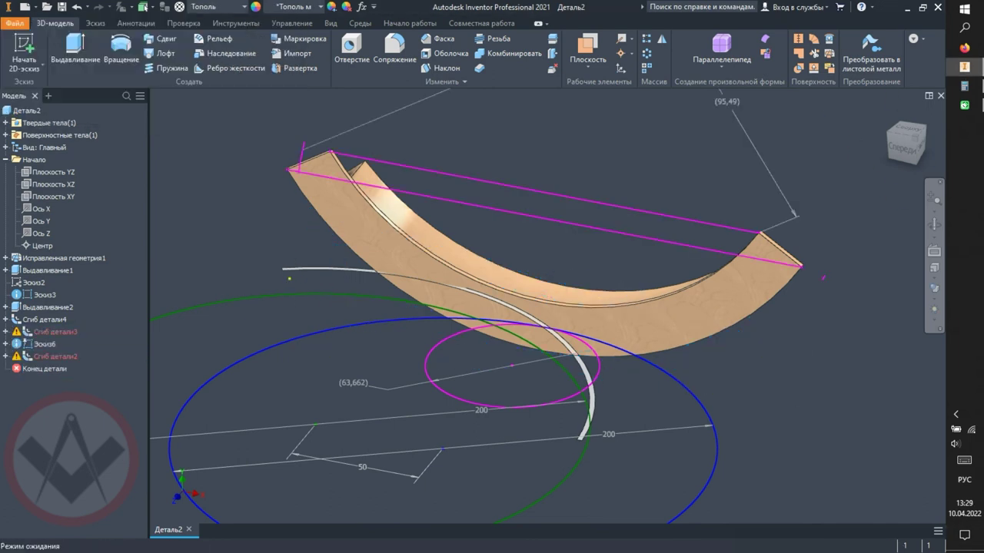
{"action": "key", "text": "ctrl+z"}
{"action": "key", "text": "Return"}
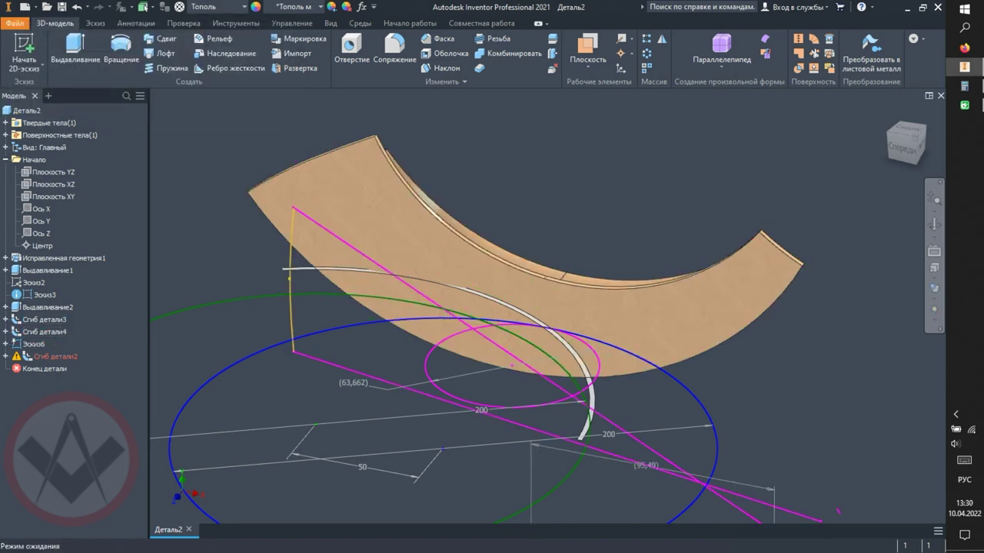
{"action": "middle_click_drag", "start_coordinate": [538, 345], "coordinate": [538, 253], "text": "shift"}
{"action": "double_click", "coordinate": [56, 355]}
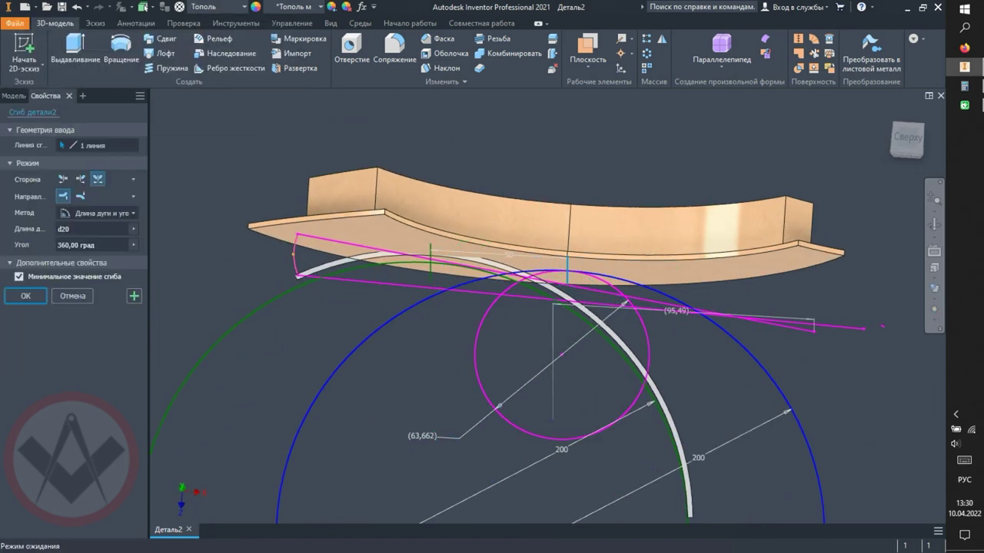
{"action": "type", "text": "100"}
- Apply arc length 100 to Сгиб детали2, accept the failure, and open Эскиз6 for editing
{"action": "key", "text": "Return"}
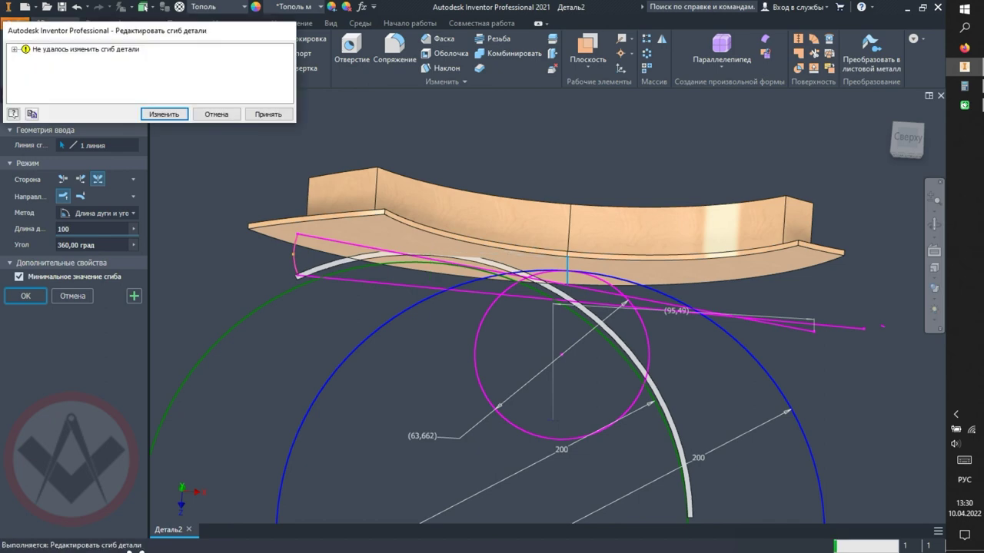
{"action": "key", "text": "Return"}
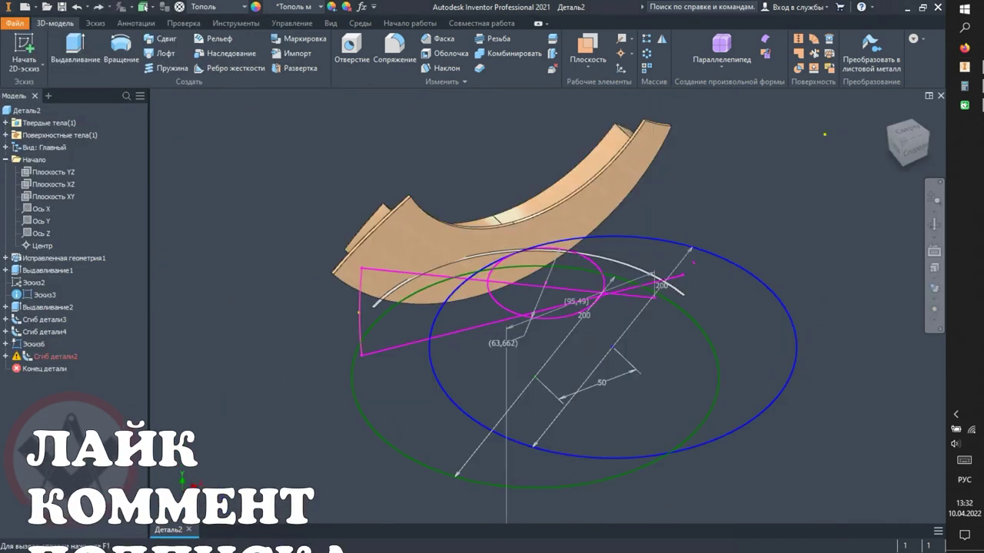
{"action": "double_click", "coordinate": [34, 344]}
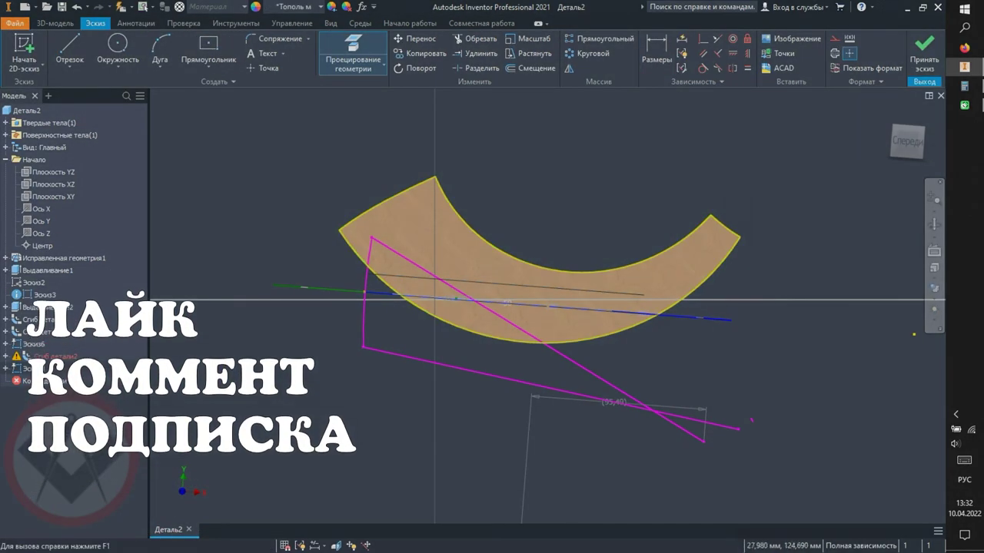